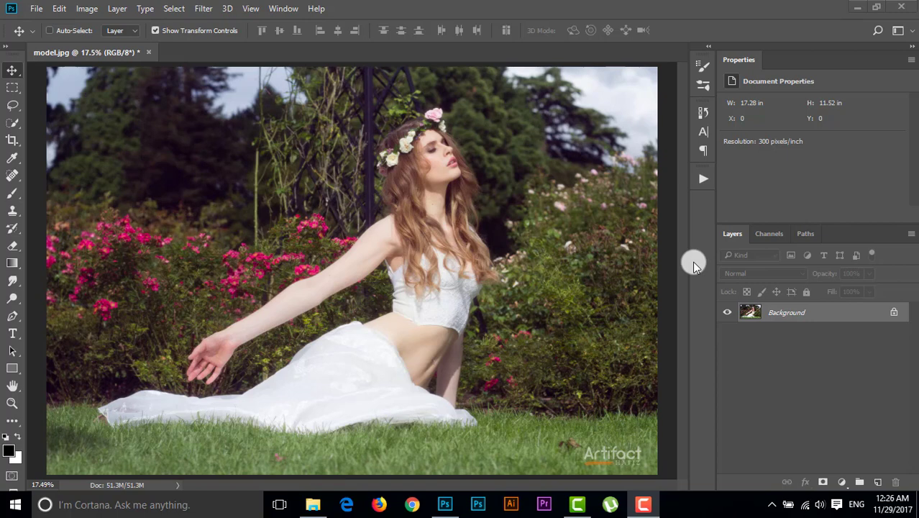
Step: Bring the Photoshop window showing model.jpg to the front
{"action": "left_click", "coordinate": [368, 216]}
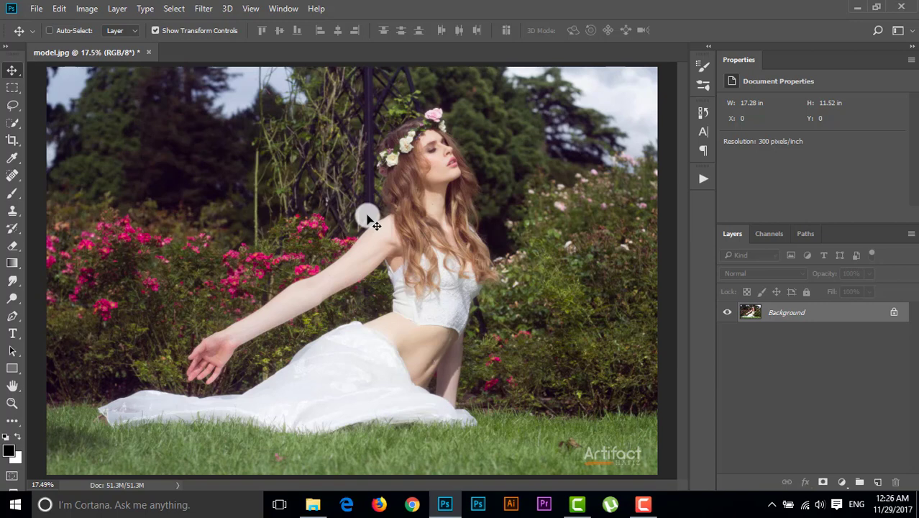
Step: Paint a quick selection over the model's dress, arm, head and flower crown
{"action": "left_click", "coordinate": [13, 121]}
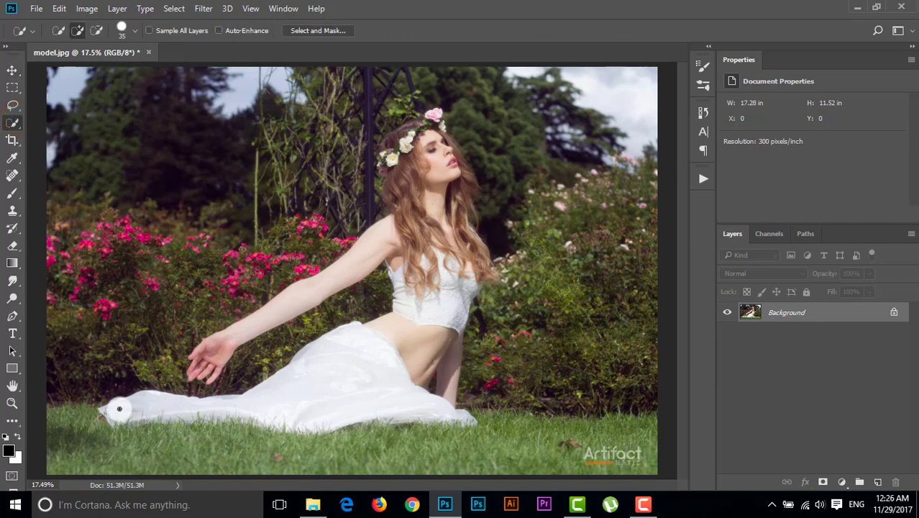
{"action": "left_click", "coordinate": [119, 408]}
{"action": "mouse_move", "coordinate": [119, 408]}
{"action": "left_mouse_down"}
{"action": "mouse_move", "coordinate": [248, 411]}
{"action": "mouse_move", "coordinate": [299, 394]}
{"action": "mouse_move", "coordinate": [428, 300]}
{"action": "mouse_move", "coordinate": [404, 135]}
{"action": "mouse_move", "coordinate": [384, 148]}
{"action": "left_mouse_up"}
{"action": "mouse_move", "coordinate": [257, 332]}
{"action": "left_mouse_down"}
{"action": "mouse_move", "coordinate": [445, 192]}
{"action": "mouse_move", "coordinate": [422, 129]}
{"action": "mouse_move", "coordinate": [434, 113]}
{"action": "mouse_move", "coordinate": [461, 182]}
{"action": "mouse_move", "coordinate": [471, 185]}
{"action": "mouse_move", "coordinate": [465, 168]}
{"action": "mouse_move", "coordinate": [453, 232]}
{"action": "mouse_move", "coordinate": [488, 269]}
{"action": "left_mouse_up"}
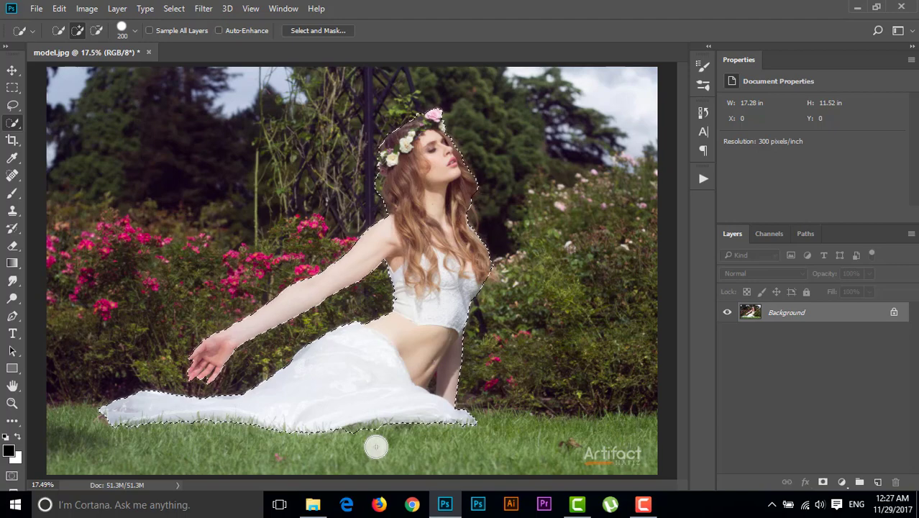
Step: Subtract the stray grass near the dress hem and use a smaller brush for detail
{"action": "key", "text": "alt"}
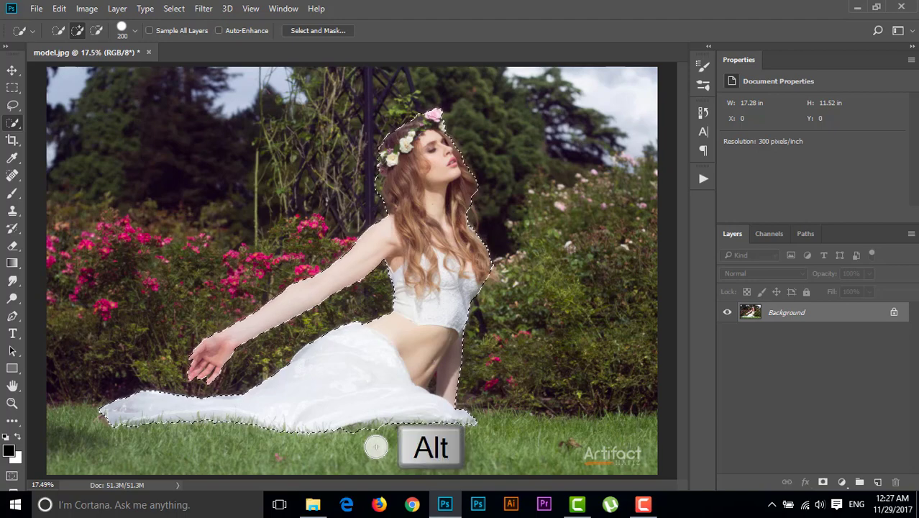
{"action": "key", "text": "alt"}
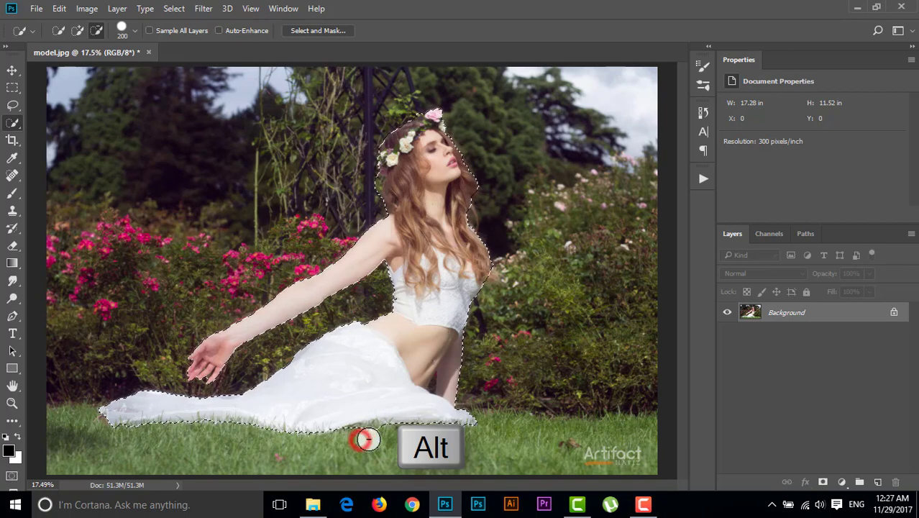
{"action": "left_click", "coordinate": [369, 437], "text": "alt"}
{"action": "key", "text": "bracketleft"}
{"action": "key", "text": "bracketleft"}
{"action": "key", "text": "bracketleft"}
{"action": "key", "text": "bracketleft"}
{"action": "key", "text": "bracketleft"}
{"action": "key", "text": "bracketleft"}
{"action": "key", "text": "bracketleft"}
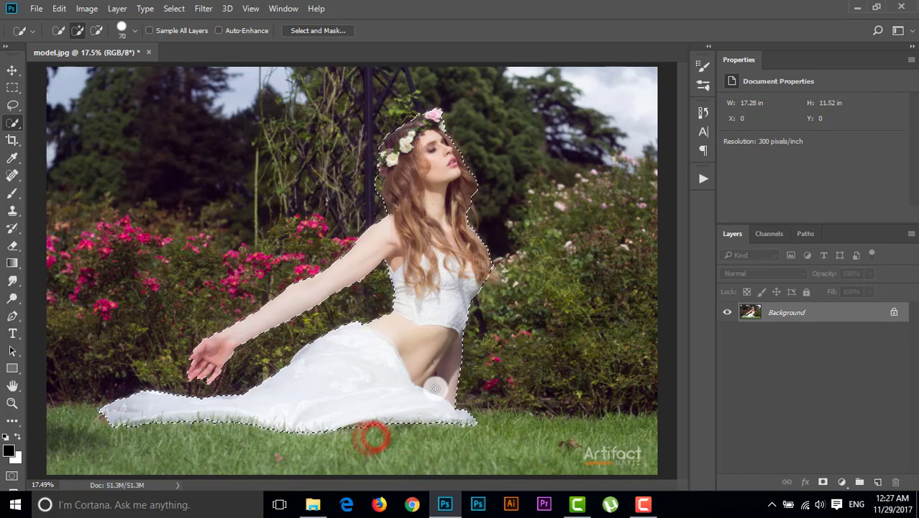
{"action": "scroll", "coordinate": [432, 386], "scroll_direction": "up", "scroll_amount": 3, "text": "alt"}
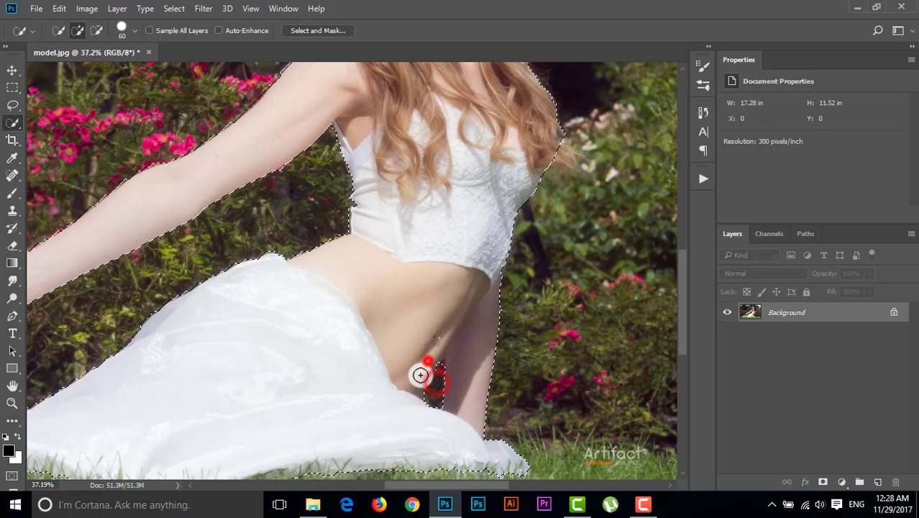
{"action": "scroll", "coordinate": [369, 359], "scroll_direction": "down", "scroll_amount": 3}
{"action": "scroll", "coordinate": [371, 345], "scroll_direction": "up", "scroll_amount": 4}
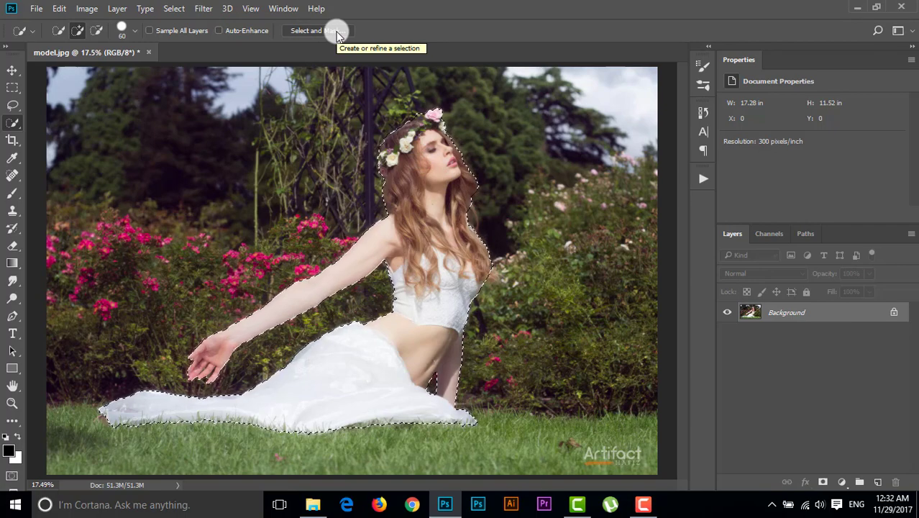
Step: In Select and Mask, use the Refine Edge Brush with a 42 px edge radius
{"action": "left_click", "coordinate": [182, 11]}
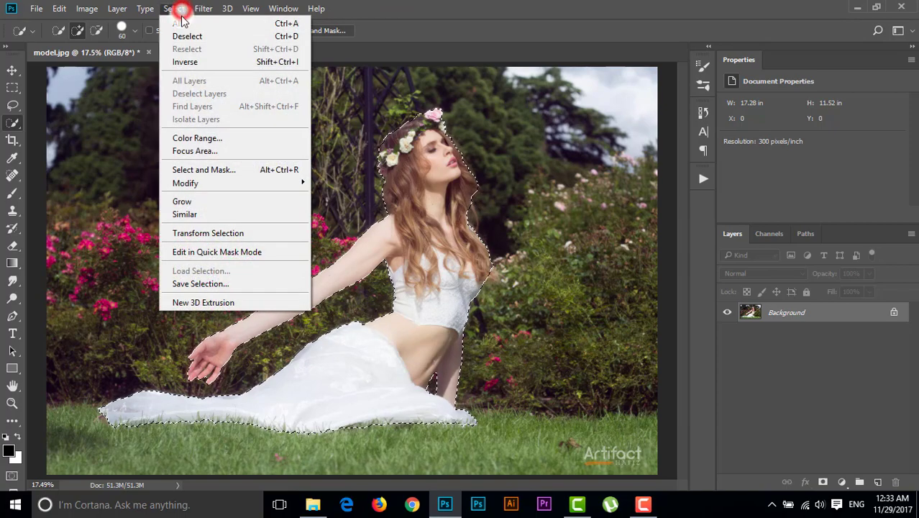
{"action": "left_click", "coordinate": [395, 32]}
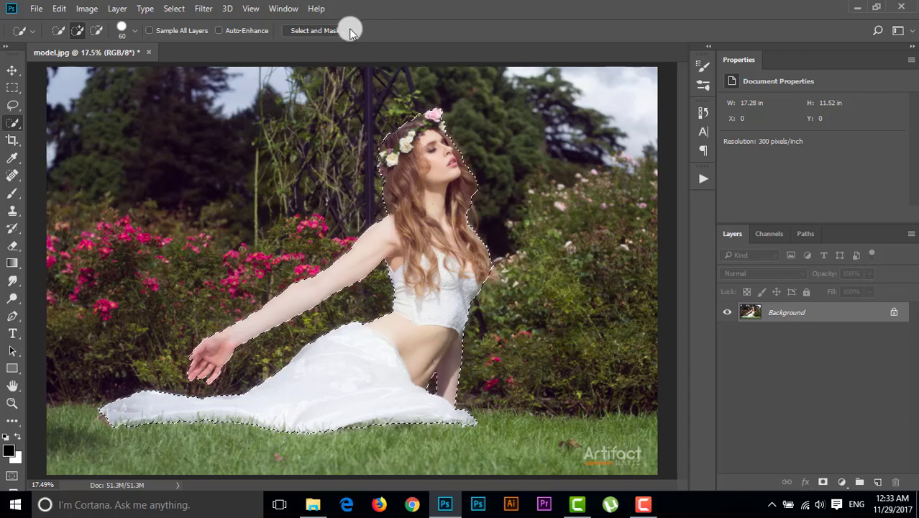
{"action": "left_click", "coordinate": [328, 31]}
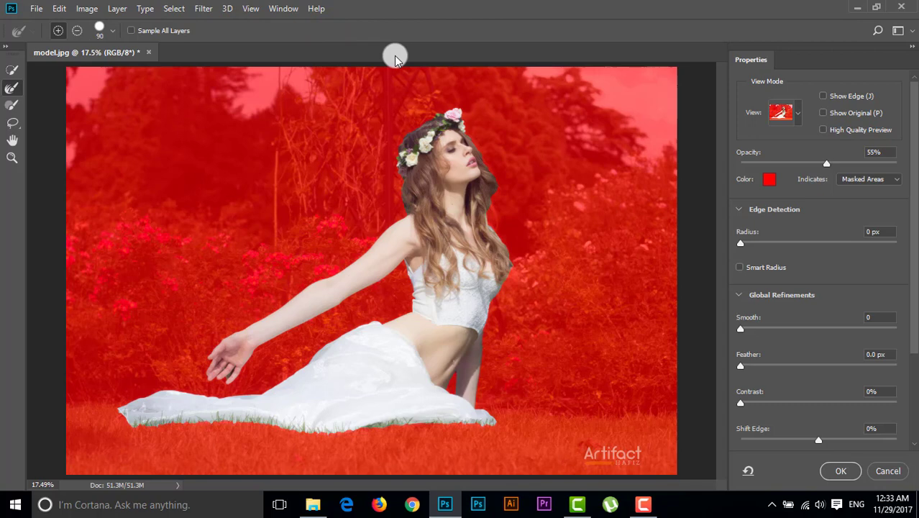
{"action": "left_click", "coordinate": [11, 89]}
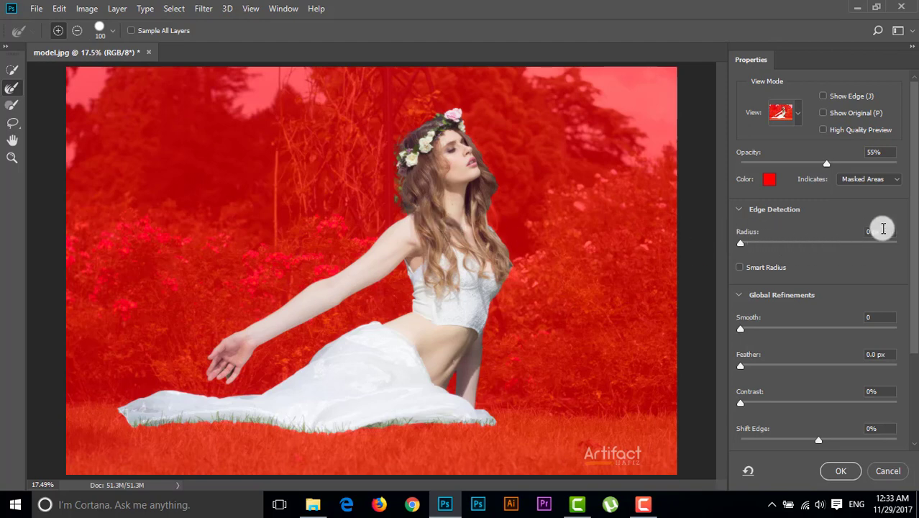
{"action": "left_click", "coordinate": [883, 230]}
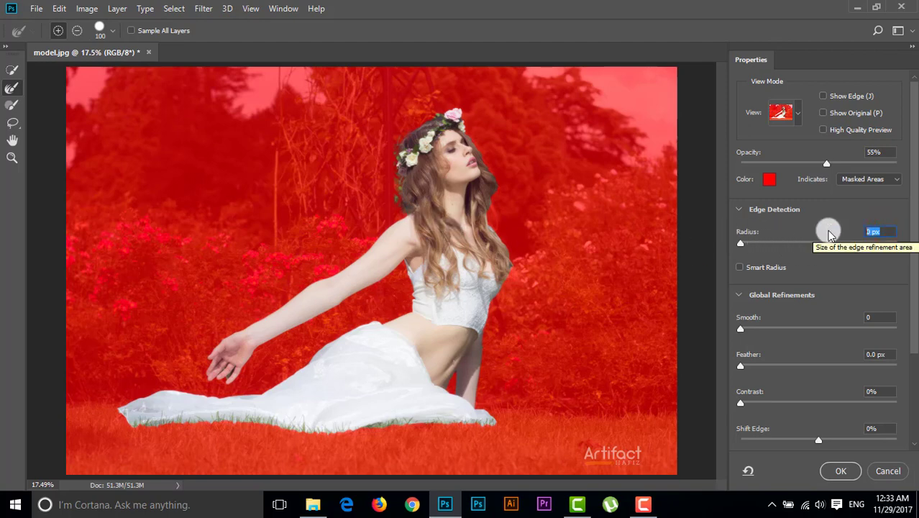
{"action": "left_click", "coordinate": [828, 232]}
Step: Refine the edges around the hand, dress hem and hair, then apply the selection
{"action": "mouse_move", "coordinate": [227, 365]}
{"action": "left_mouse_down"}
{"action": "mouse_move", "coordinate": [219, 361]}
{"action": "mouse_move", "coordinate": [251, 372]}
{"action": "left_mouse_up"}
{"action": "key", "text": "bracketright"}
{"action": "key", "text": "bracketright"}
{"action": "key", "text": "bracketright"}
{"action": "mouse_move", "coordinate": [194, 427]}
{"action": "left_mouse_down"}
{"action": "mouse_move", "coordinate": [221, 420]}
{"action": "mouse_move", "coordinate": [357, 432]}
{"action": "mouse_move", "coordinate": [496, 417]}
{"action": "left_mouse_up"}
{"action": "key", "text": "bracketleft"}
{"action": "key", "text": "bracketleft"}
{"action": "key", "text": "bracketleft"}
{"action": "mouse_move", "coordinate": [428, 123]}
{"action": "left_mouse_down"}
{"action": "mouse_move", "coordinate": [463, 121]}
{"action": "mouse_move", "coordinate": [491, 168]}
{"action": "mouse_move", "coordinate": [496, 229]}
{"action": "mouse_move", "coordinate": [487, 218]}
{"action": "mouse_move", "coordinate": [504, 270]}
{"action": "left_mouse_up"}
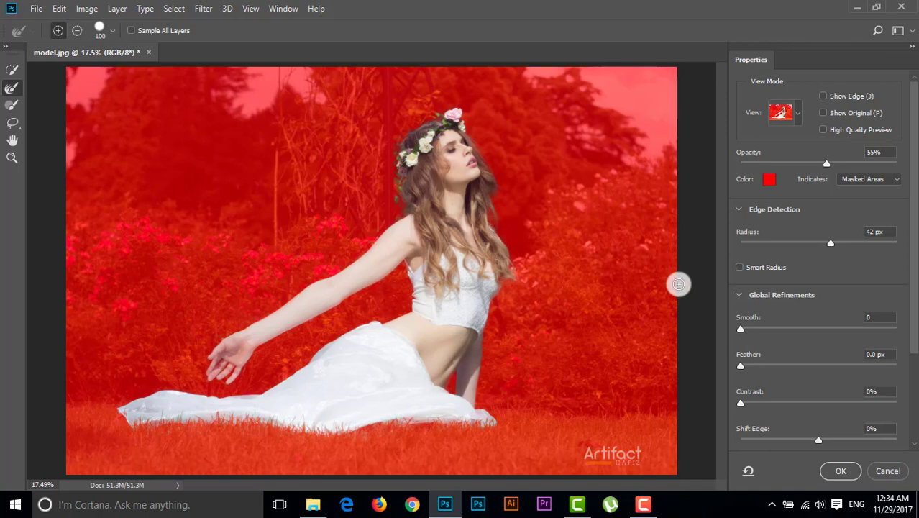
{"action": "scroll", "coordinate": [791, 288], "scroll_direction": "down", "scroll_amount": 3}
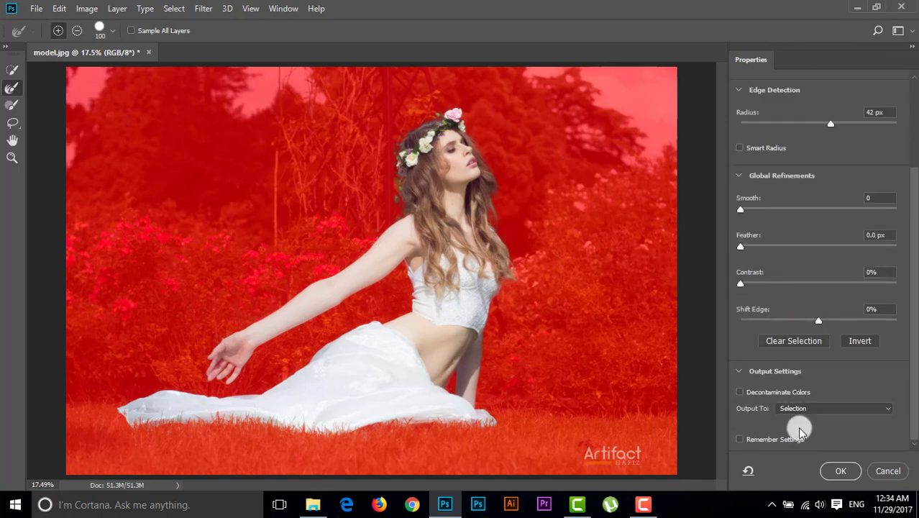
{"action": "left_click", "coordinate": [838, 470]}
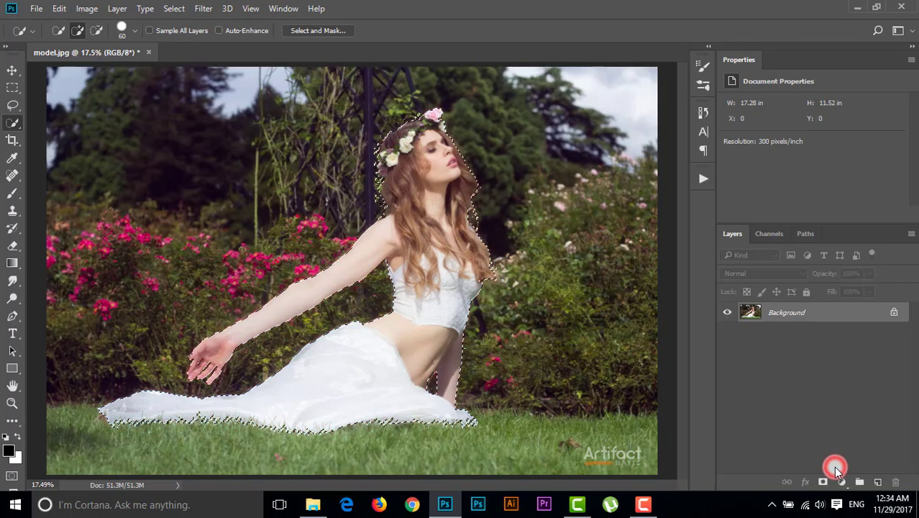
Step: Duplicate the Background layer into a new 'Background copy' layer
{"action": "left_click", "coordinate": [783, 317]}
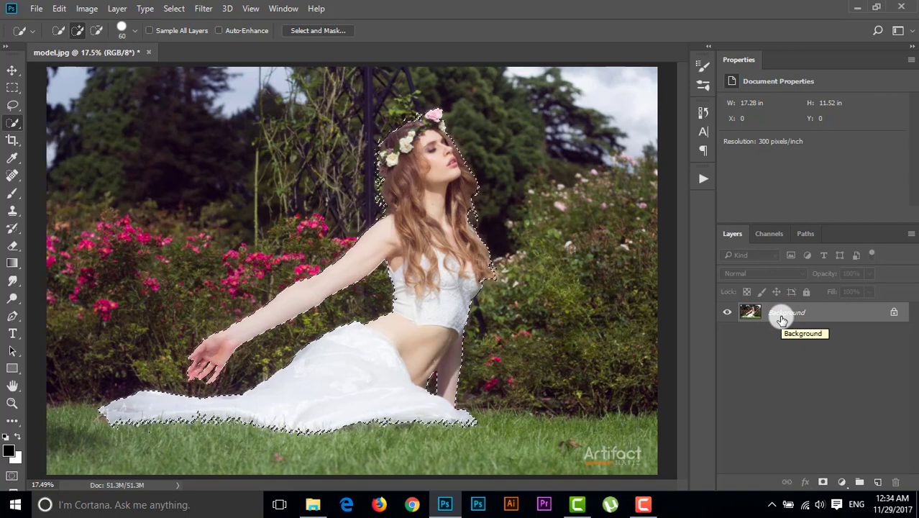
{"action": "right_click", "coordinate": [782, 319]}
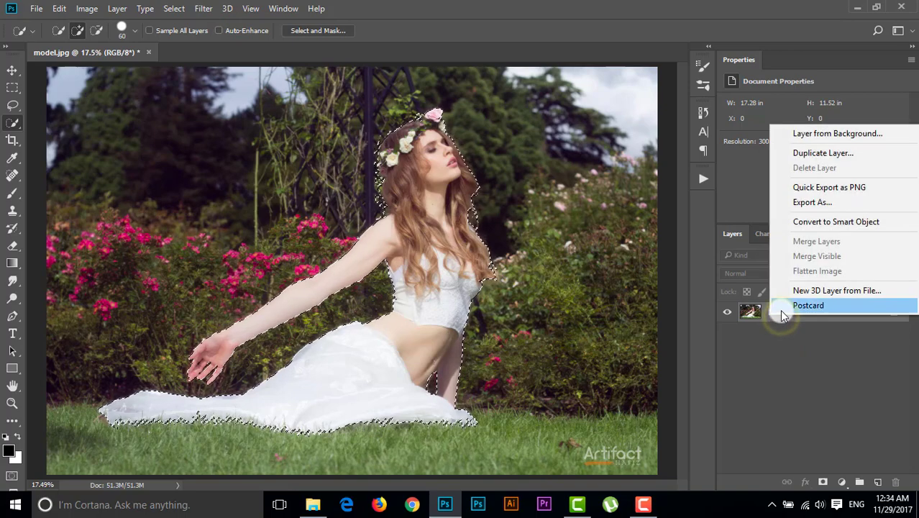
{"action": "left_click", "coordinate": [798, 151]}
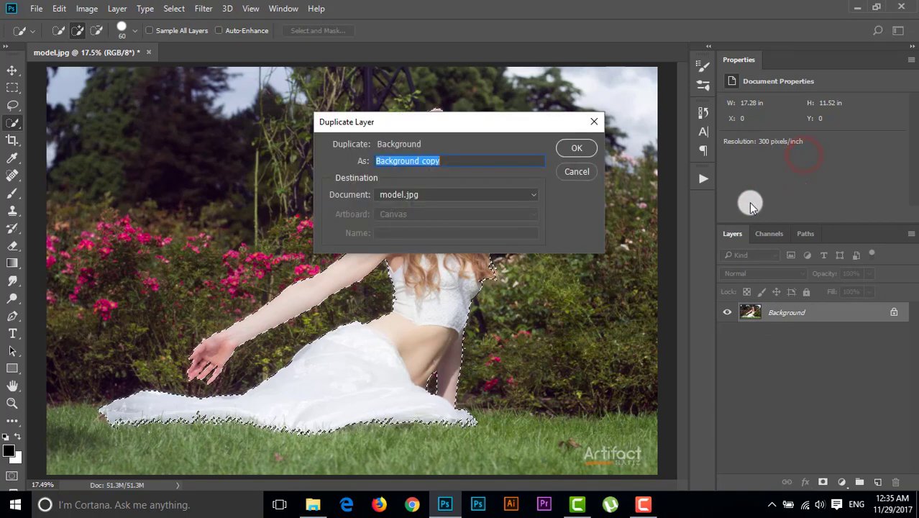
{"action": "left_click", "coordinate": [576, 147]}
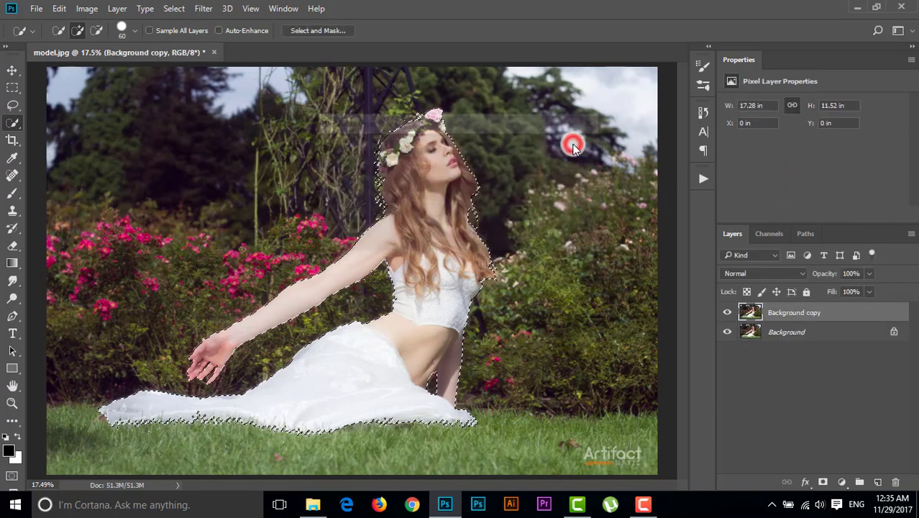
{"action": "left_click", "coordinate": [827, 317]}
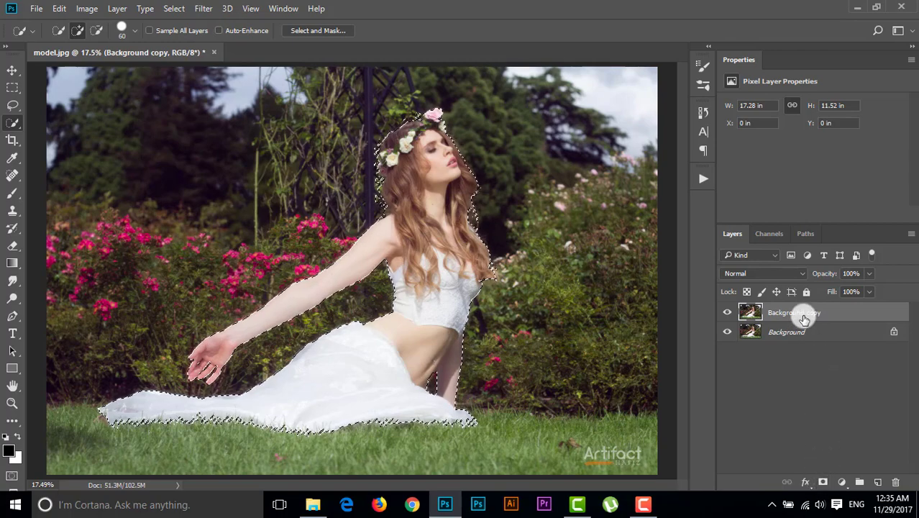
Step: Mask Background copy to the model selection and rename the layer 'SUbject'
{"action": "left_click", "coordinate": [822, 481]}
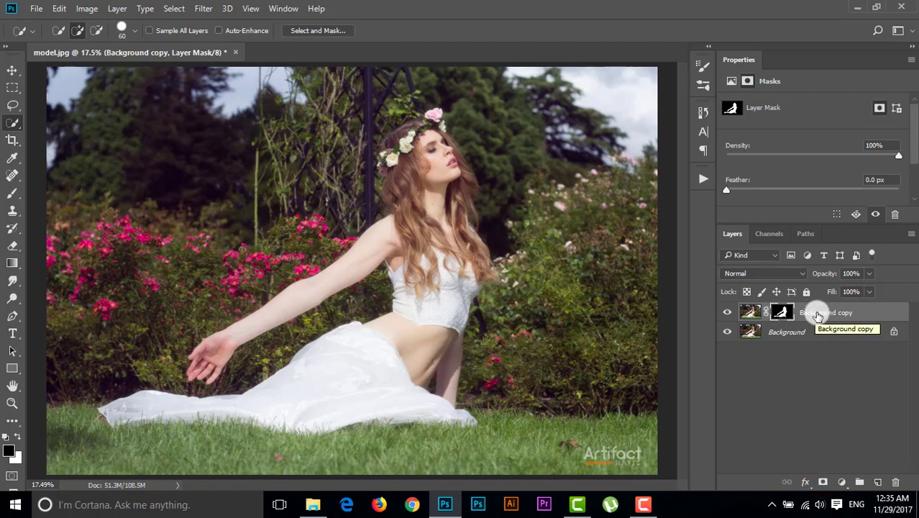
{"action": "double_click", "coordinate": [818, 314]}
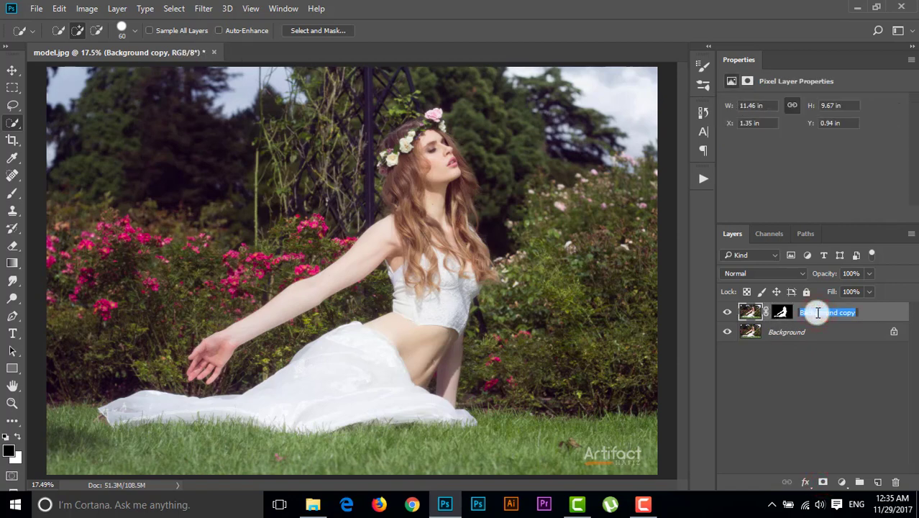
{"action": "type", "text": "SUbject"}
{"action": "key", "text": "Return"}
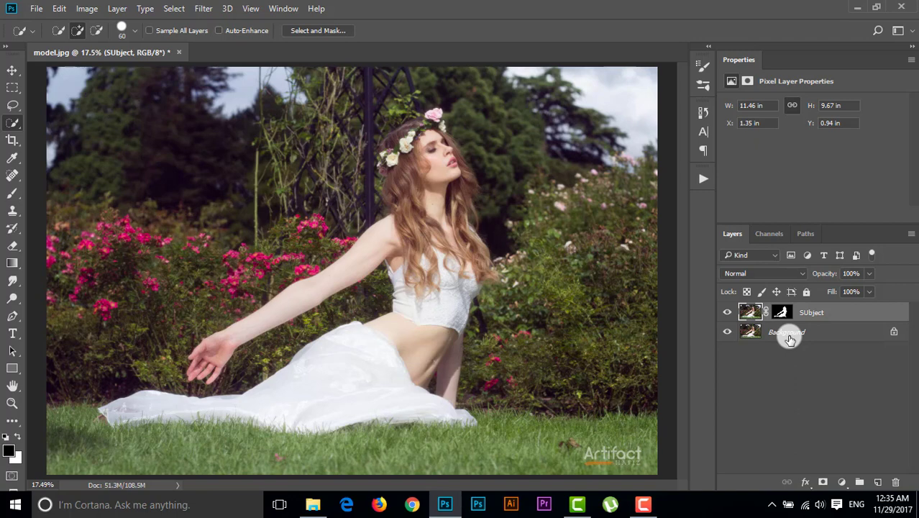
{"action": "left_click", "coordinate": [790, 336]}
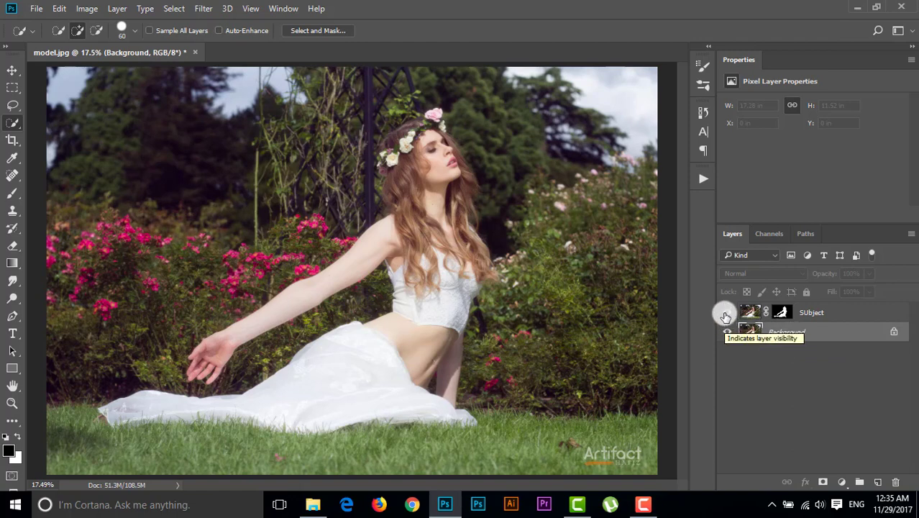
Step: Hide the SUbject layer and load the model's outline as a selection on Background
{"action": "left_click", "coordinate": [725, 314]}
{"action": "left_click", "coordinate": [783, 332]}
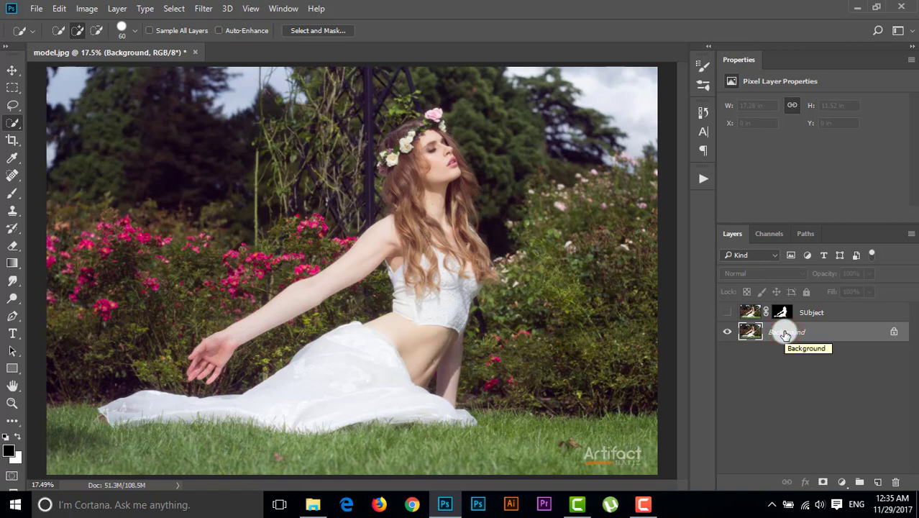
{"action": "left_click_drag", "start_coordinate": [785, 335], "coordinate": [782, 316]}
{"action": "left_click", "coordinate": [782, 314], "text": "ctrl"}
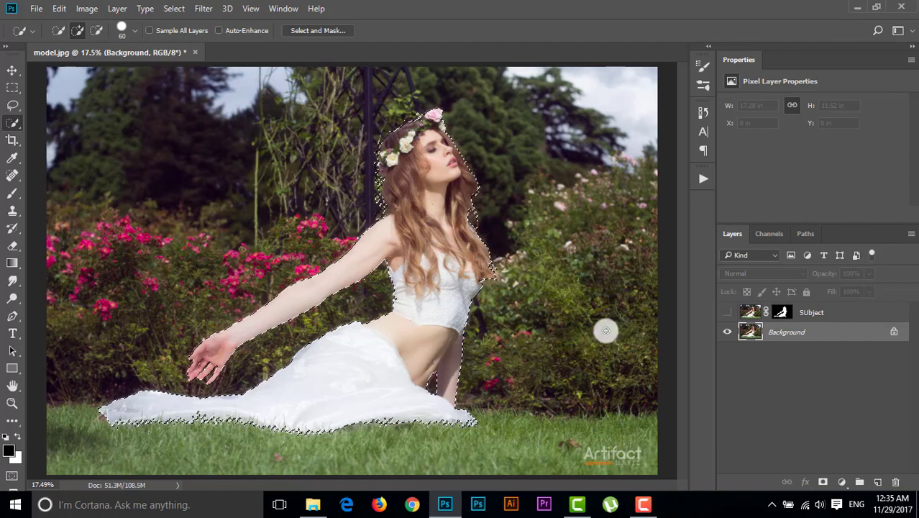
Step: Fill the selection with Content-Aware fill from the Edit menu
{"action": "left_click", "coordinate": [59, 8]}
{"action": "left_click", "coordinate": [110, 210]}
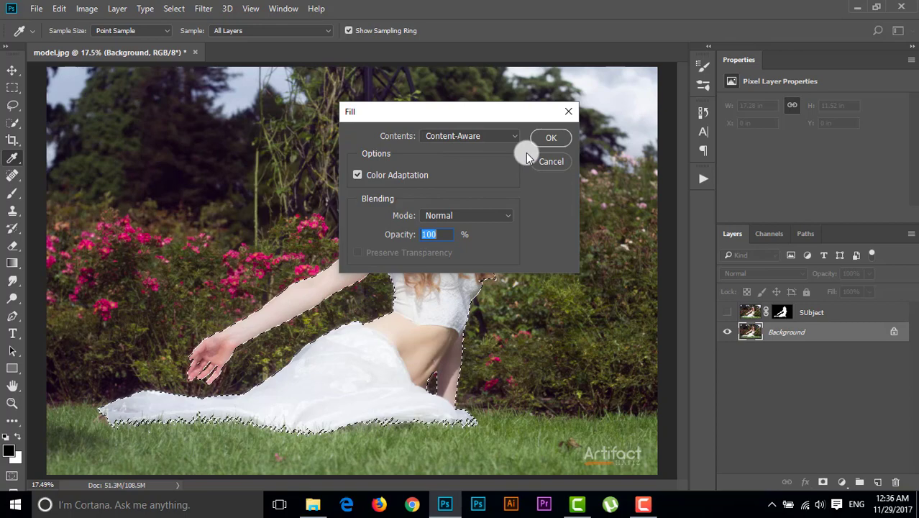
{"action": "left_click", "coordinate": [550, 137]}
{"action": "key", "text": "w"}
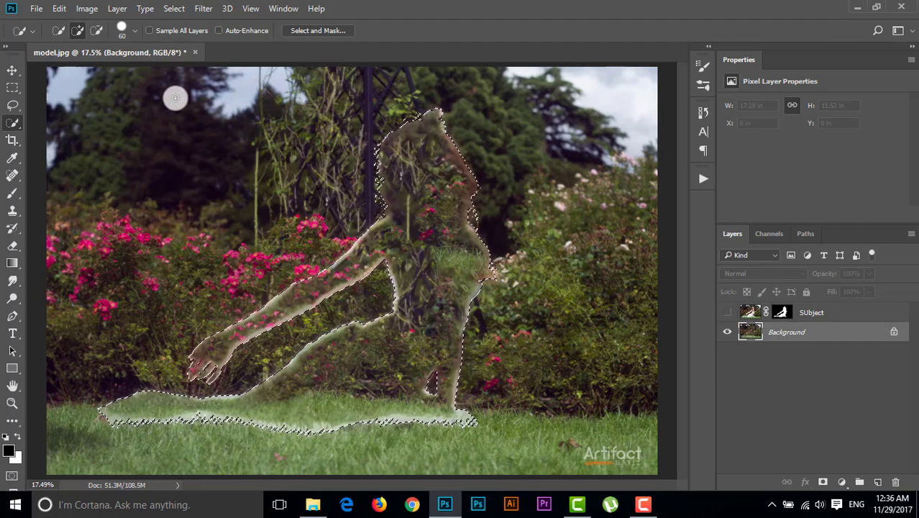
Step: Deselect and spot-heal the ghost outline over the arm and body
{"action": "left_click", "coordinate": [174, 8]}
{"action": "left_click", "coordinate": [180, 36]}
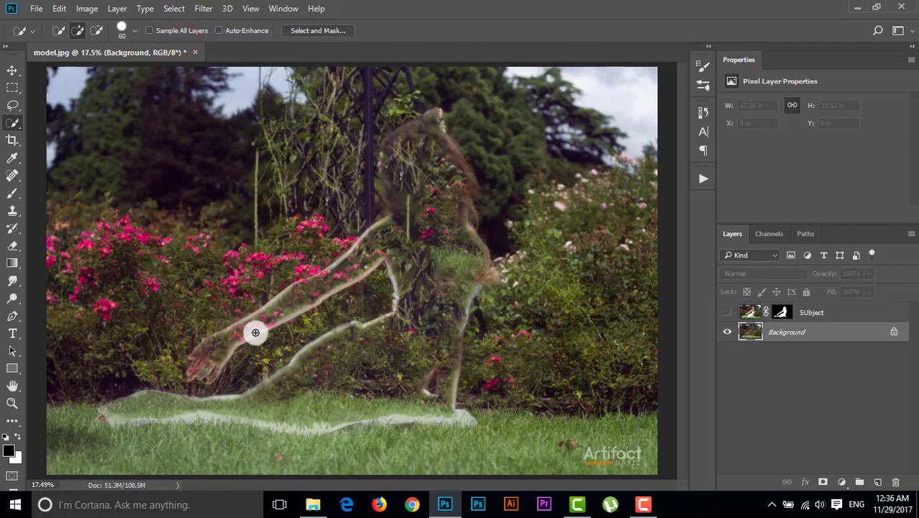
{"action": "left_click", "coordinate": [14, 177]}
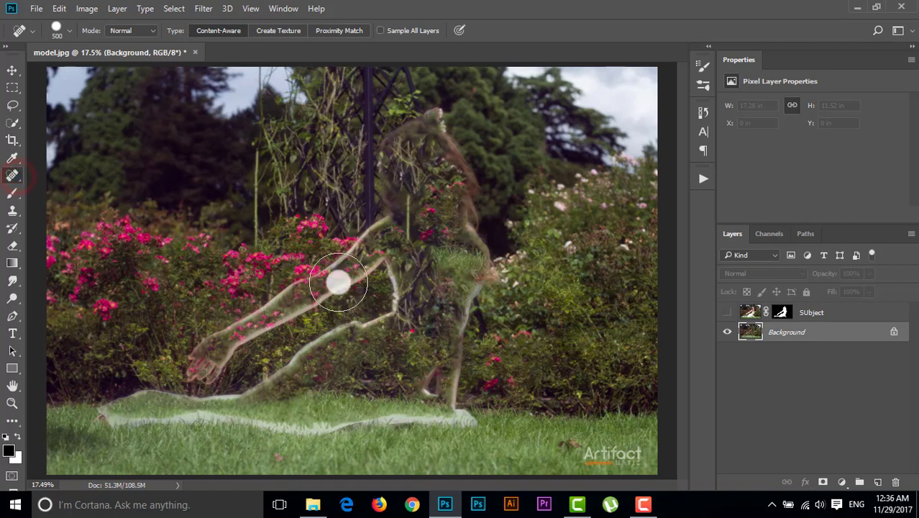
{"action": "mouse_move", "coordinate": [379, 231]}
{"action": "left_mouse_down"}
{"action": "mouse_move", "coordinate": [362, 259]}
{"action": "mouse_move", "coordinate": [306, 297]}
{"action": "mouse_move", "coordinate": [262, 303]}
{"action": "mouse_move", "coordinate": [209, 349]}
{"action": "mouse_move", "coordinate": [199, 377]}
{"action": "left_mouse_up"}
{"action": "mouse_move", "coordinate": [383, 154]}
{"action": "left_mouse_down"}
{"action": "mouse_move", "coordinate": [463, 184]}
{"action": "mouse_move", "coordinate": [144, 411]}
{"action": "mouse_move", "coordinate": [374, 316]}
{"action": "left_mouse_up"}
{"action": "left_click_drag", "start_coordinate": [378, 237], "coordinate": [378, 237]}
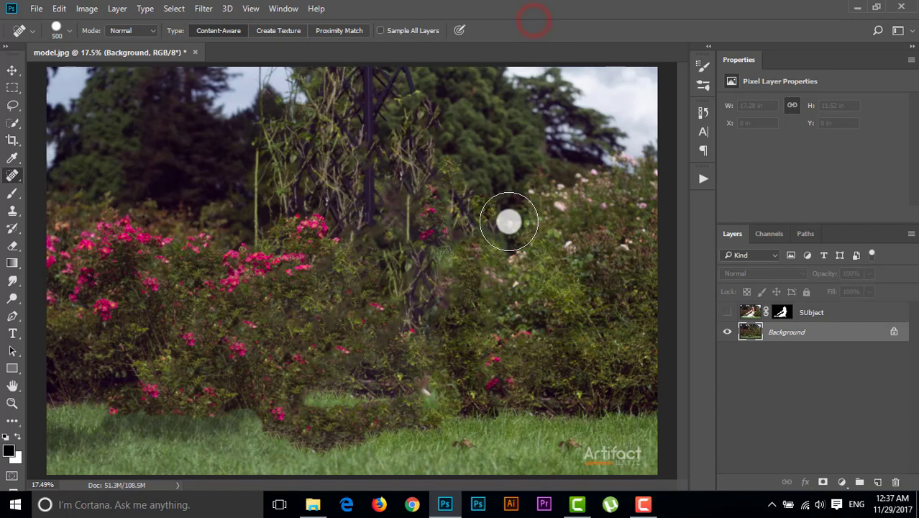
Step: Heal the leftover traces in the grass and bushes, then show the SUbject layer
{"action": "mouse_move", "coordinate": [274, 429]}
{"action": "left_mouse_down"}
{"action": "mouse_move", "coordinate": [429, 419]}
{"action": "mouse_move", "coordinate": [303, 412]}
{"action": "mouse_move", "coordinate": [267, 422]}
{"action": "left_mouse_up"}
{"action": "mouse_move", "coordinate": [404, 423]}
{"action": "left_mouse_down"}
{"action": "mouse_move", "coordinate": [347, 386]}
{"action": "mouse_move", "coordinate": [281, 380]}
{"action": "left_mouse_up"}
{"action": "left_click_drag", "start_coordinate": [312, 432], "coordinate": [312, 355]}
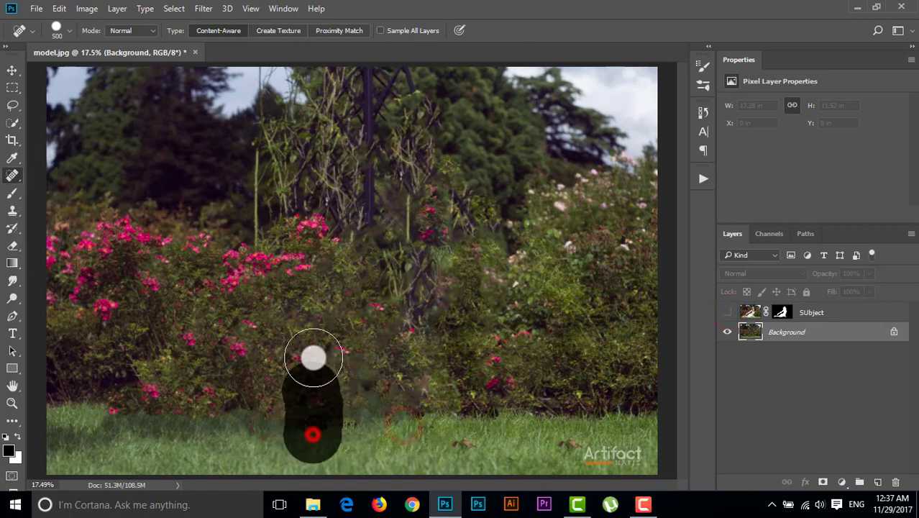
{"action": "left_click", "coordinate": [727, 312]}
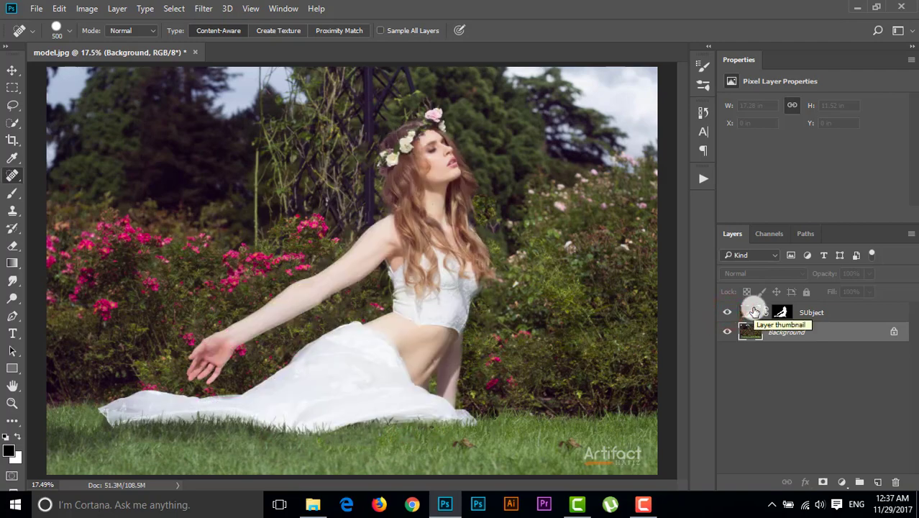
{"action": "scroll", "coordinate": [574, 329], "scroll_direction": "down", "scroll_amount": 2}
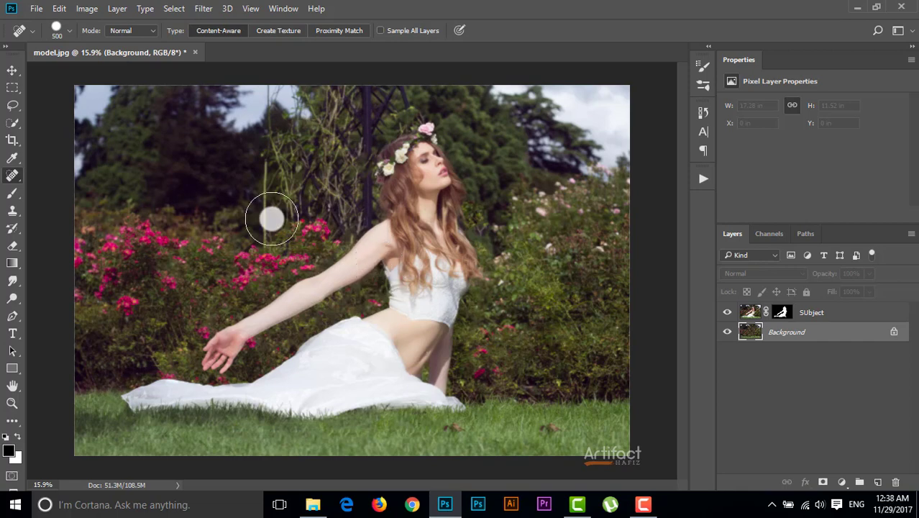
Step: Move the SUbject layer left to an X position of 0.43 in
{"action": "left_click", "coordinate": [12, 70]}
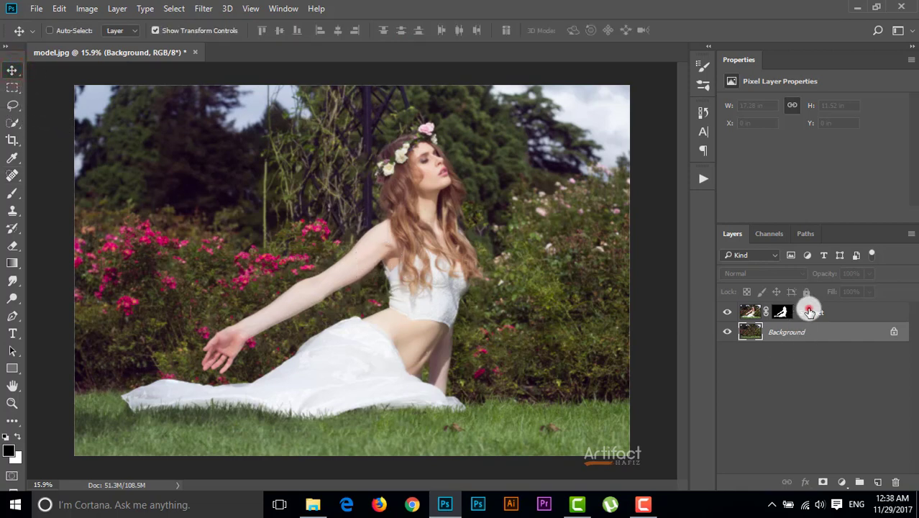
{"action": "left_click", "coordinate": [801, 312]}
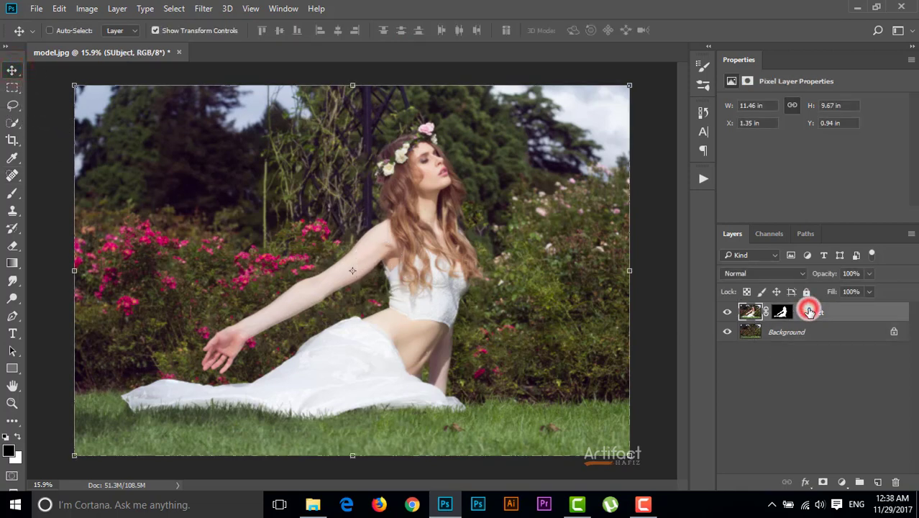
{"action": "left_click", "coordinate": [430, 276]}
{"action": "left_click_drag", "start_coordinate": [427, 278], "coordinate": [401, 284]}
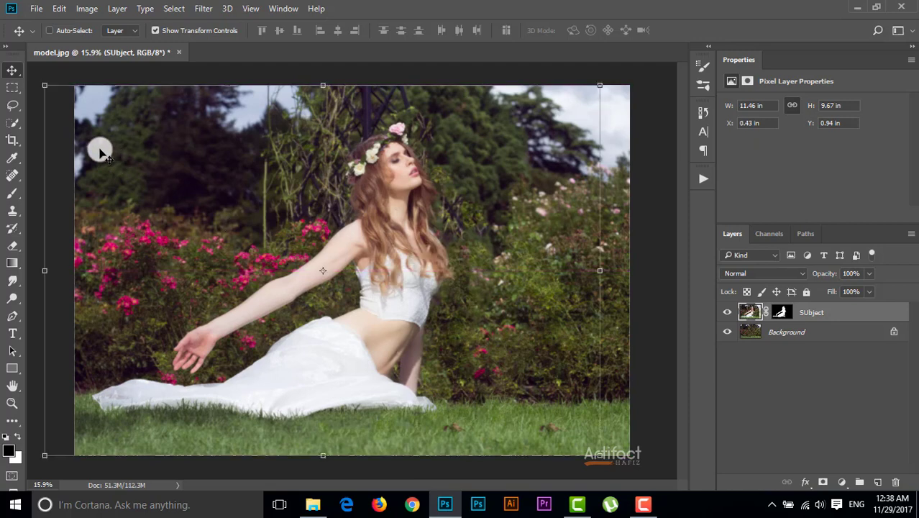
{"action": "left_click", "coordinate": [12, 71]}
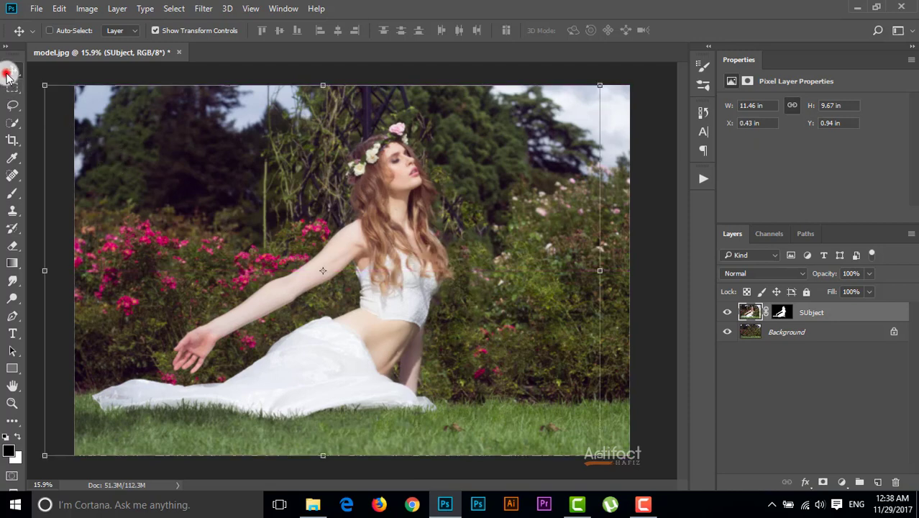
{"action": "left_click", "coordinate": [816, 330]}
Step: Apply a 154 px Tilt-Shift blur with the sharp band lowered onto the foreground grass
{"action": "left_click", "coordinate": [202, 9]}
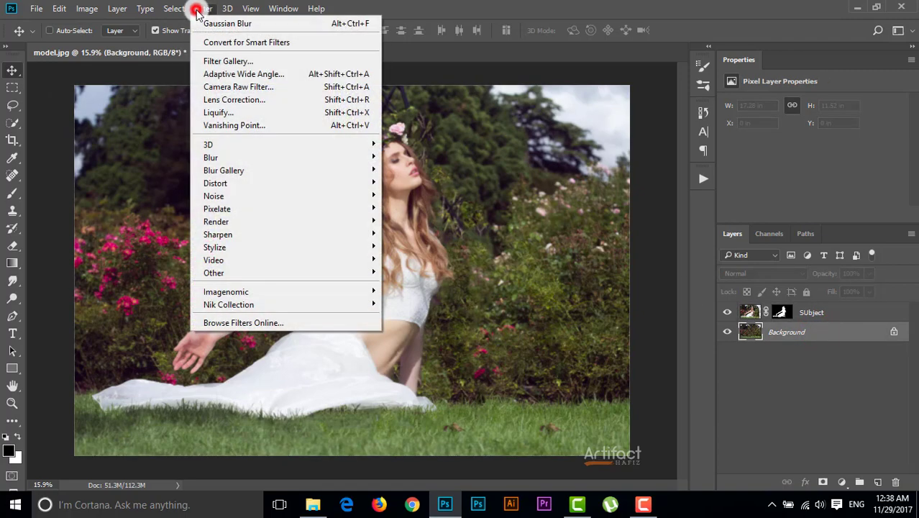
{"action": "mouse_move", "coordinate": [236, 175]}
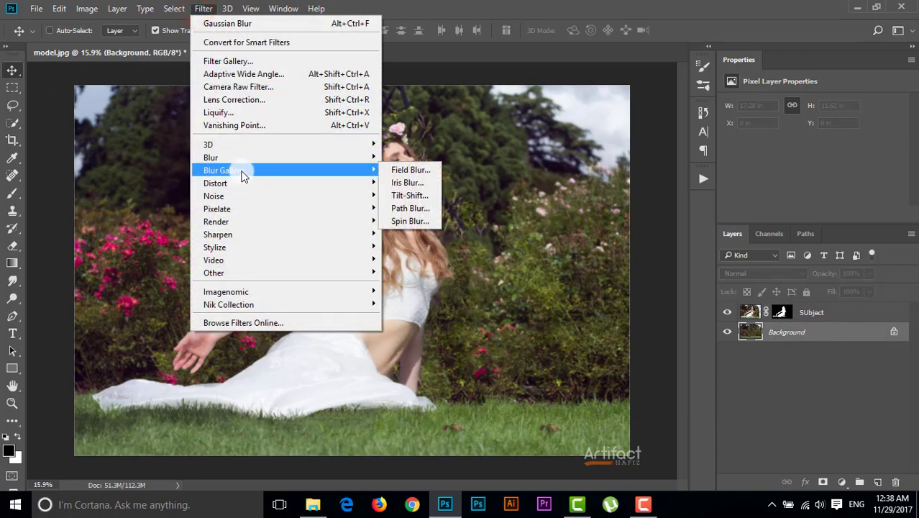
{"action": "left_click", "coordinate": [416, 195]}
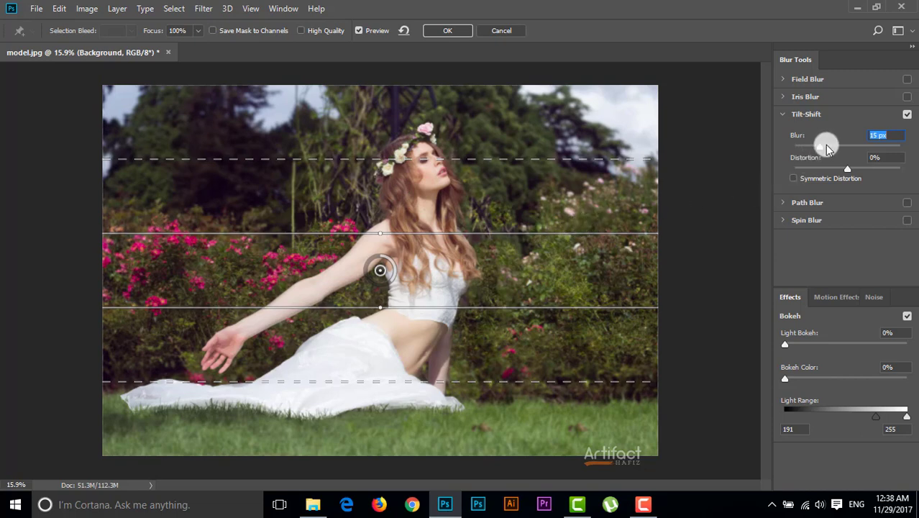
{"action": "left_click_drag", "start_coordinate": [820, 146], "coordinate": [860, 147]}
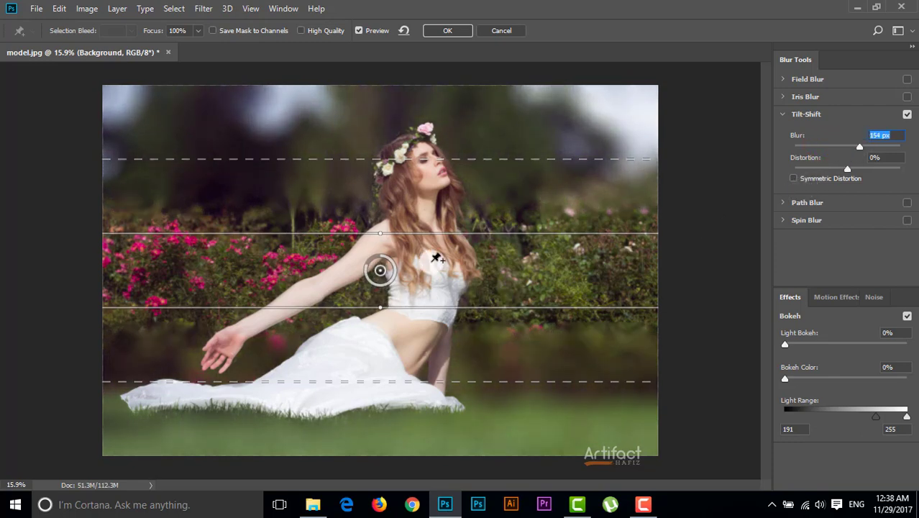
{"action": "left_click_drag", "start_coordinate": [382, 275], "coordinate": [367, 433]}
{"action": "left_click_drag", "start_coordinate": [374, 321], "coordinate": [383, 248]}
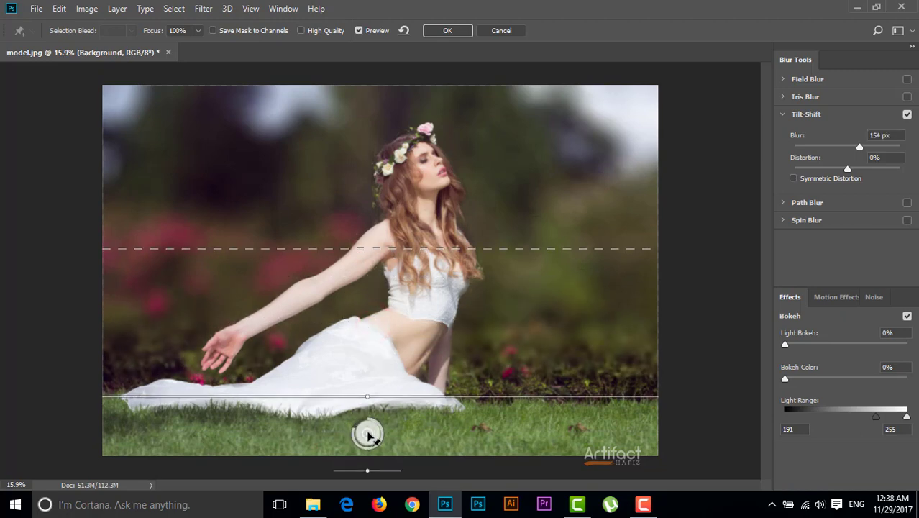
{"action": "left_click_drag", "start_coordinate": [366, 433], "coordinate": [369, 439]}
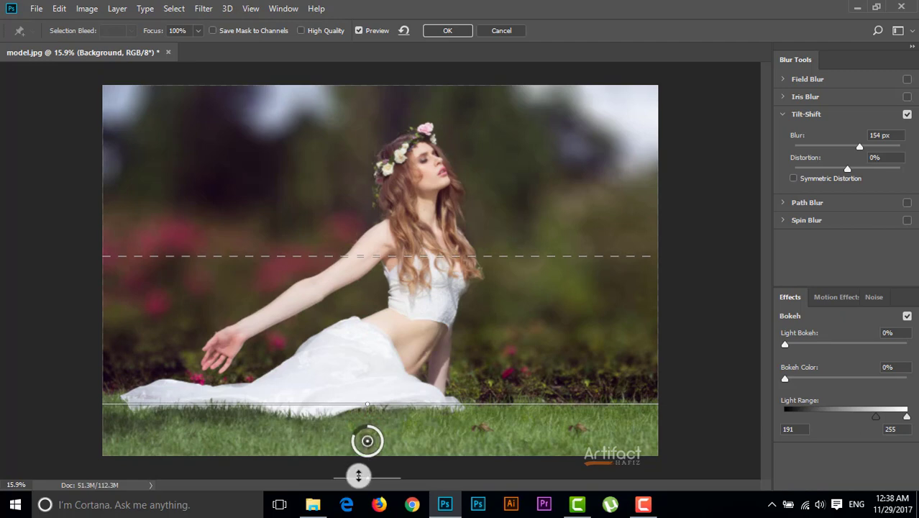
{"action": "left_click_drag", "start_coordinate": [358, 477], "coordinate": [356, 467]}
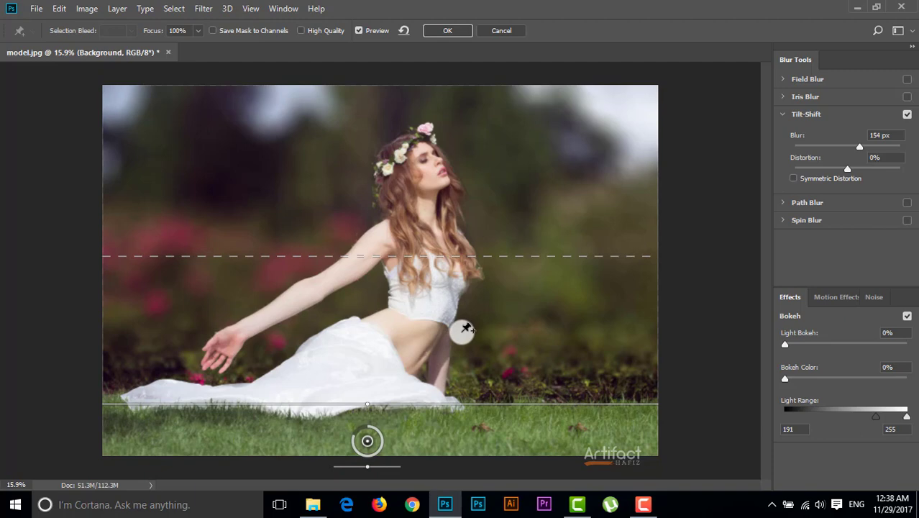
{"action": "left_click", "coordinate": [437, 31]}
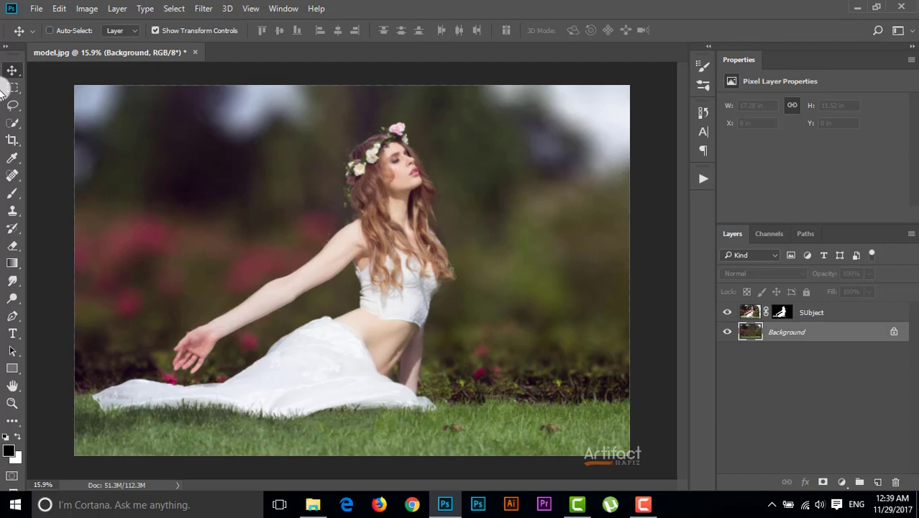
Step: Open Leafs.png from the project folder inside Video
{"action": "left_click", "coordinate": [34, 9]}
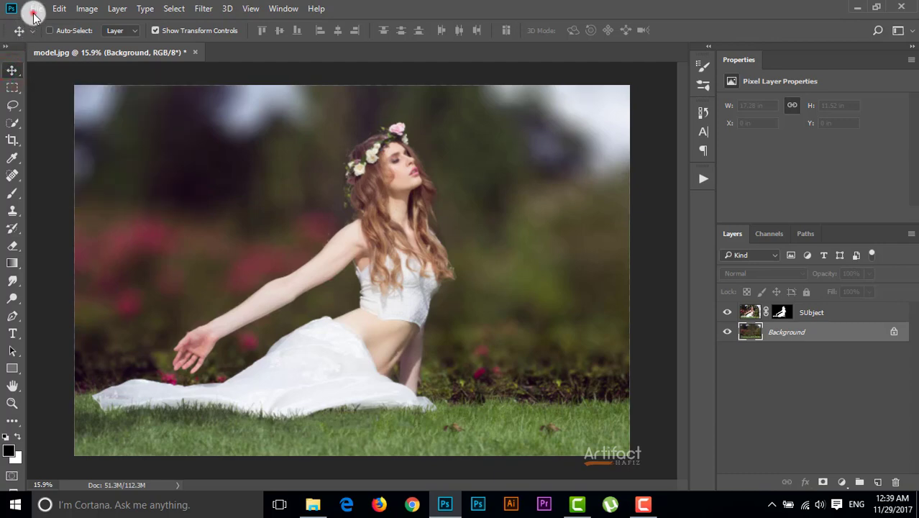
{"action": "left_click", "coordinate": [46, 37]}
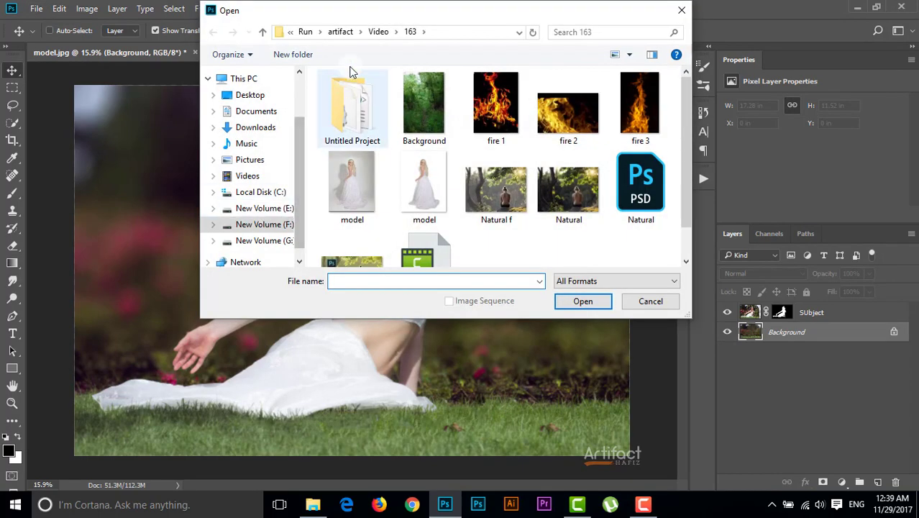
{"action": "left_click", "coordinate": [373, 33]}
{"action": "double_click", "coordinate": [380, 215]}
{"action": "double_click", "coordinate": [352, 107]}
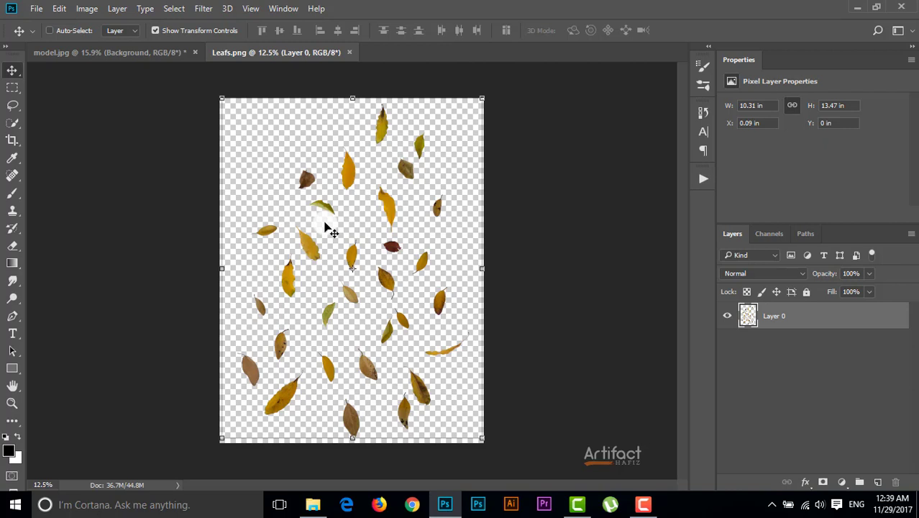
Step: Bring the leaves layer into Model.jpg, place it above SUbject and rename it Leafs
{"action": "left_click", "coordinate": [12, 70]}
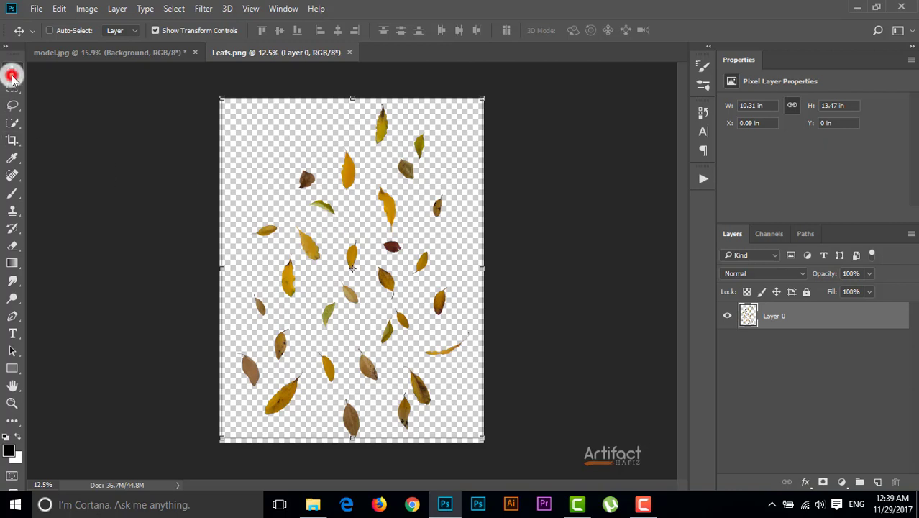
{"action": "left_click_drag", "start_coordinate": [357, 190], "coordinate": [394, 230]}
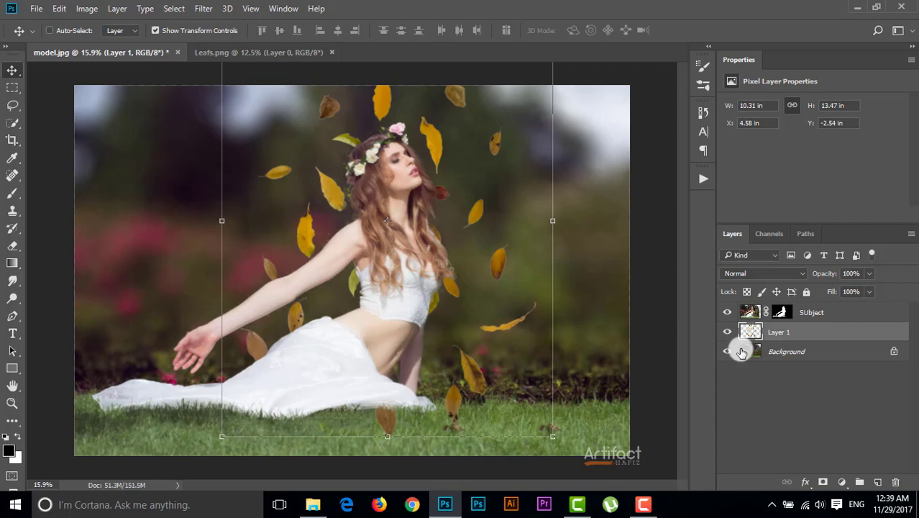
{"action": "left_click_drag", "start_coordinate": [823, 331], "coordinate": [818, 338]}
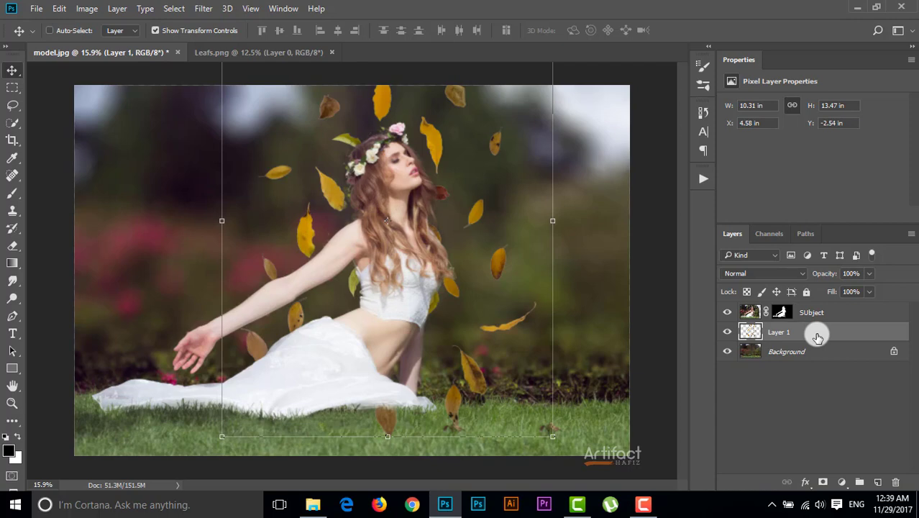
{"action": "left_click_drag", "start_coordinate": [817, 336], "coordinate": [818, 306]}
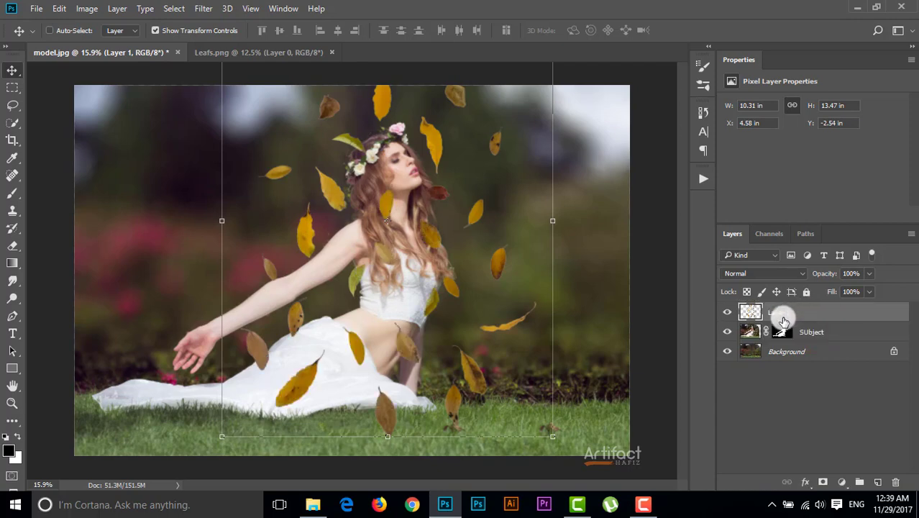
{"action": "double_click", "coordinate": [782, 311]}
{"action": "key", "text": "Return"}
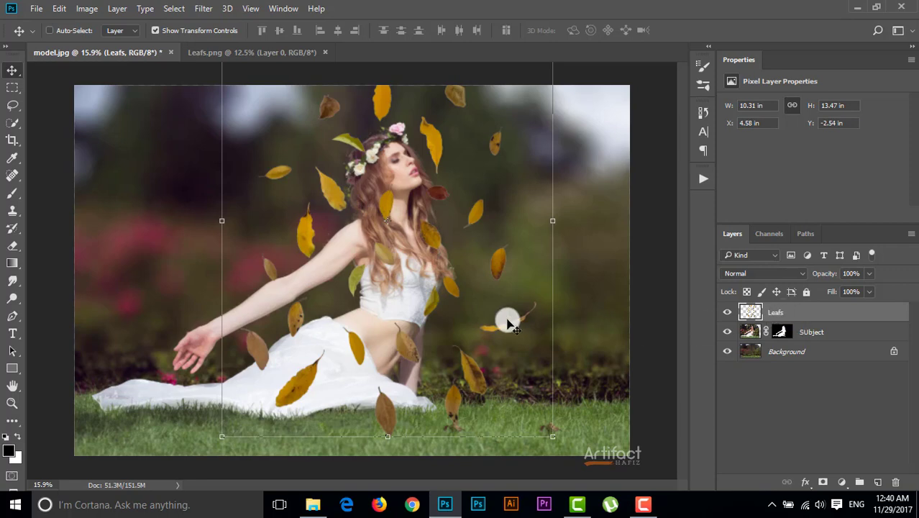
{"action": "key", "text": "ctrl+minus"}
Step: Scale the Leafs layer down to about 54% and move it to the photo's top right
{"action": "left_click_drag", "start_coordinate": [502, 69], "coordinate": [410, 236]}
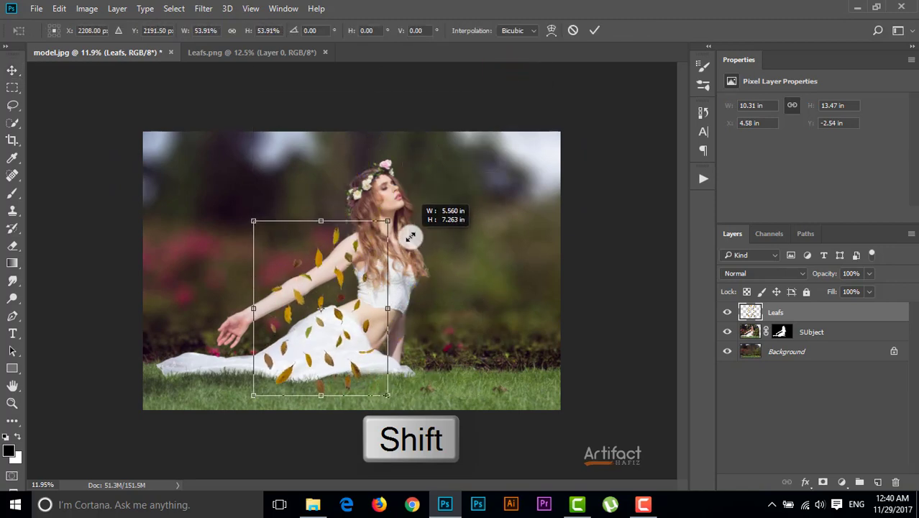
{"action": "left_click_drag", "start_coordinate": [375, 270], "coordinate": [550, 185]}
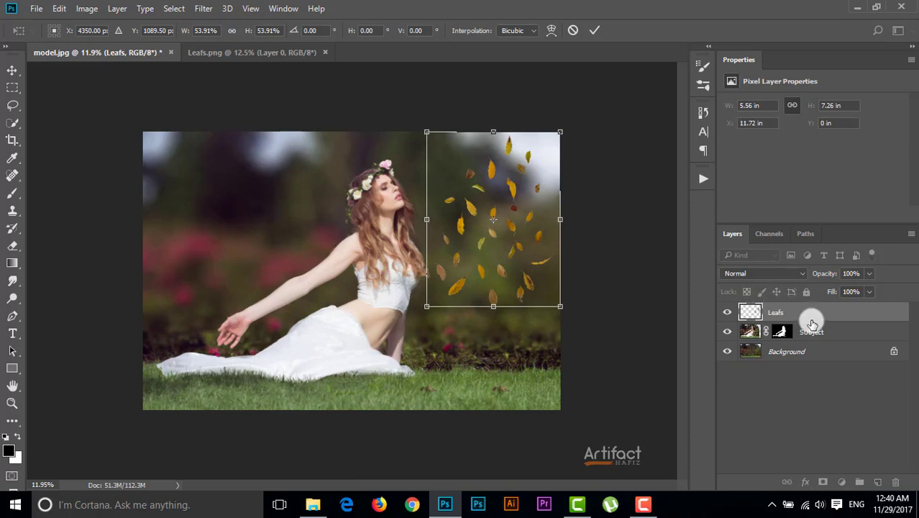
{"action": "key", "text": "ctrl+j"}
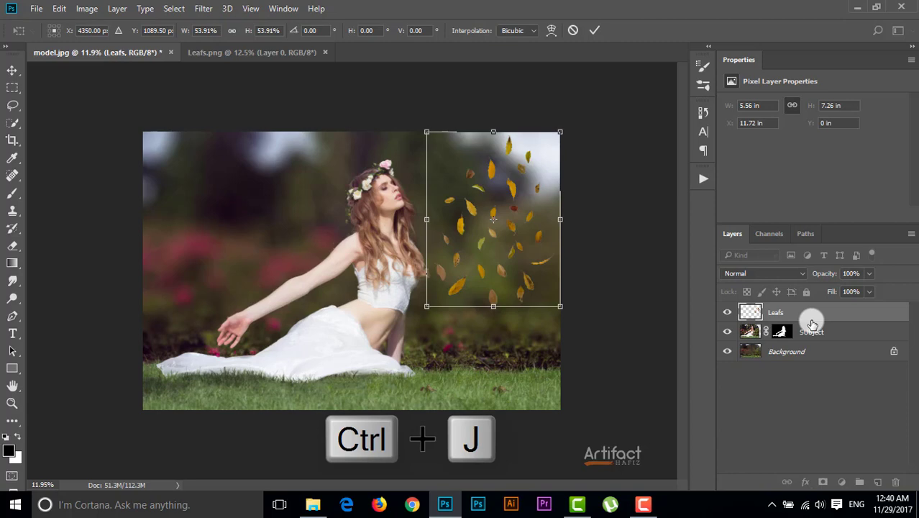
{"action": "left_click", "coordinate": [593, 31]}
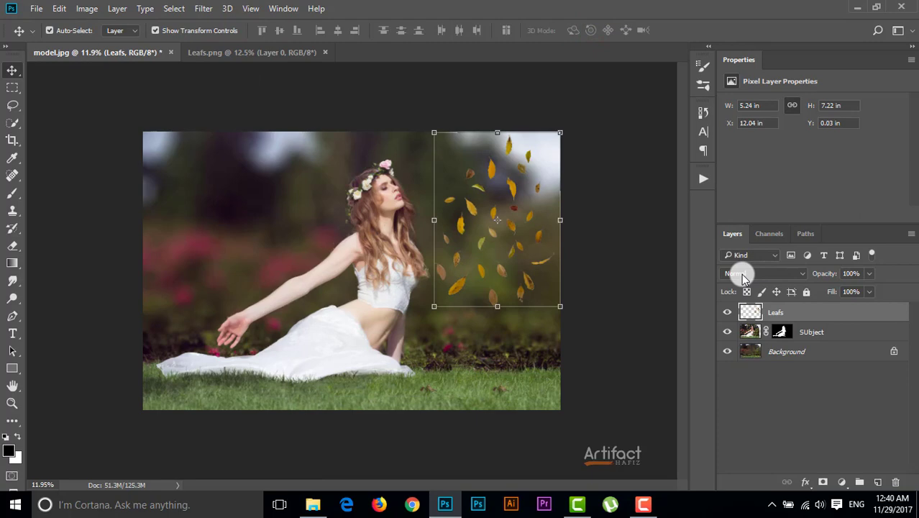
Step: Duplicate the Leafs layer several times with Ctrl+J
{"action": "key", "text": "ctrl+j"}
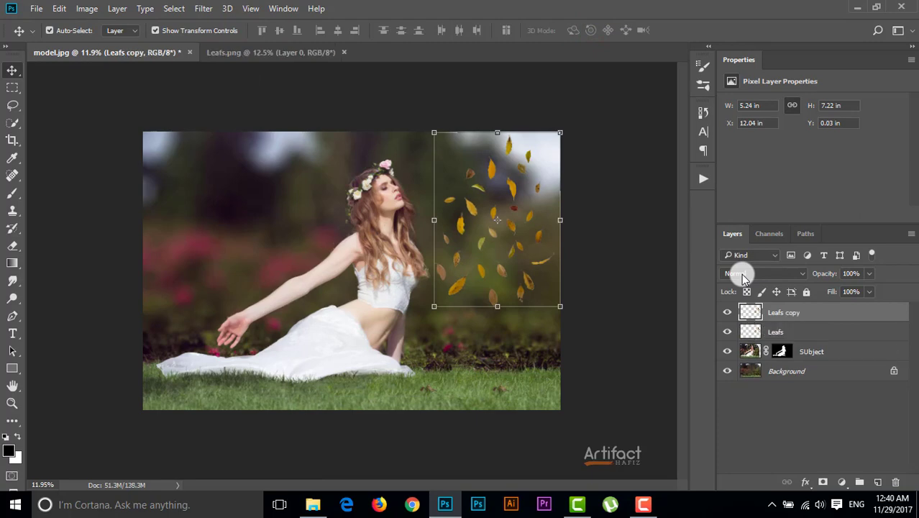
{"action": "key", "text": "ctrl+j"}
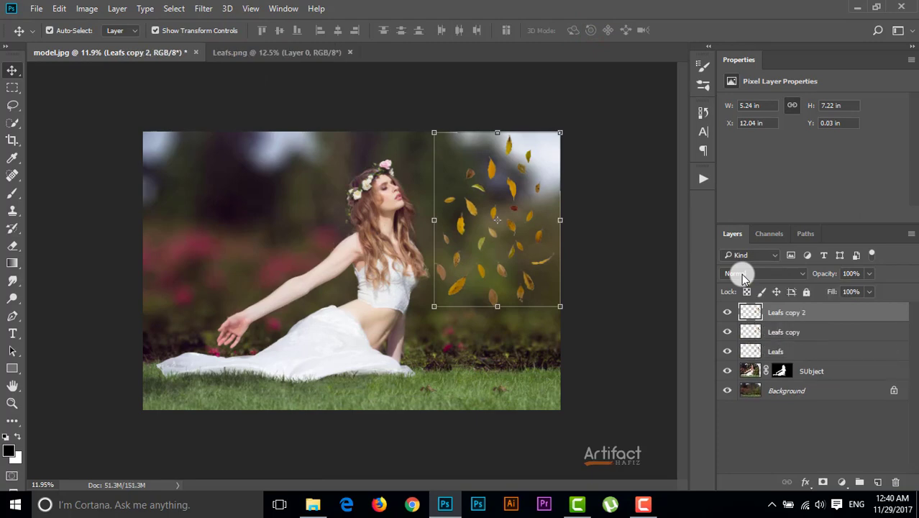
{"action": "key", "text": "ctrl+j"}
{"action": "key", "text": "ctrl+j"}
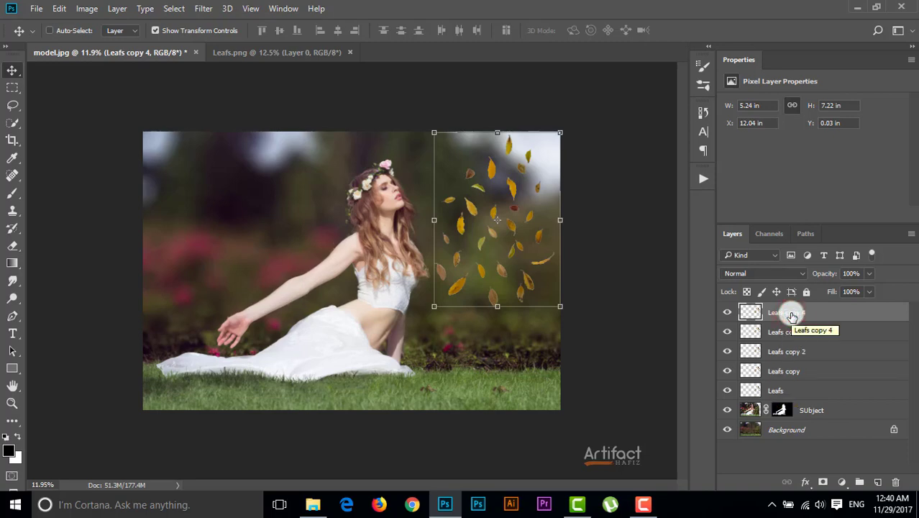
Step: Enlarge and reposition Leafs copy 4, then enlarge, rotate and move Leafs copy 3
{"action": "left_click_drag", "start_coordinate": [514, 193], "coordinate": [385, 210]}
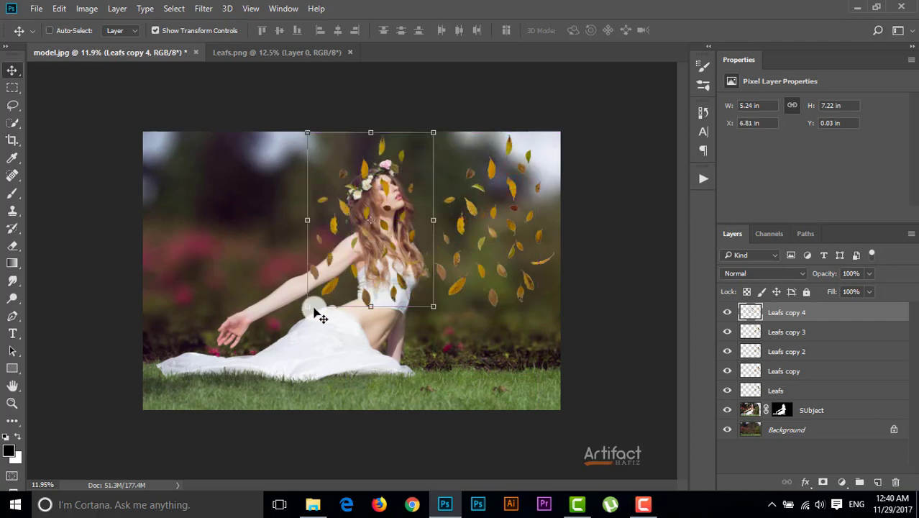
{"action": "left_click_drag", "start_coordinate": [311, 304], "coordinate": [237, 401]}
{"action": "left_click_drag", "start_coordinate": [353, 243], "coordinate": [429, 218]}
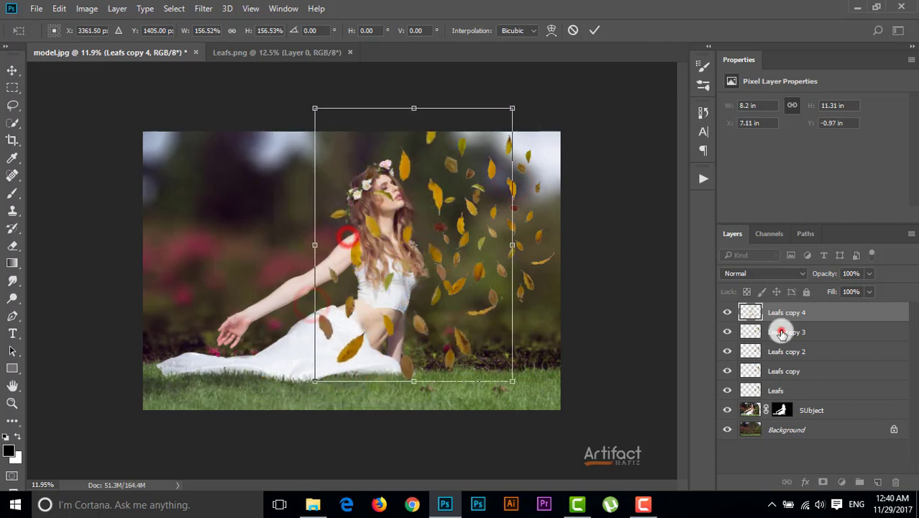
{"action": "left_click", "coordinate": [594, 30]}
{"action": "left_click", "coordinate": [783, 331]}
{"action": "left_click_drag", "start_coordinate": [432, 310], "coordinate": [241, 350]}
{"action": "left_click_drag", "start_coordinate": [370, 82], "coordinate": [330, 176]}
{"action": "left_click", "coordinate": [594, 30]}
Step: Rotate and move the Leafs copy 2 leaves to a new spot on the photo
{"action": "left_click", "coordinate": [785, 351]}
{"action": "key", "text": "ctrl+t"}
{"action": "left_click_drag", "start_coordinate": [575, 115], "coordinate": [409, 248]}
{"action": "left_click", "coordinate": [594, 30]}
Step: Rotate Leafs copy a quarter turn, scale it slightly and spread it over the photo
{"action": "left_click", "coordinate": [803, 371]}
{"action": "key", "text": "ctrl+t"}
{"action": "key", "text": "ctrl+0"}
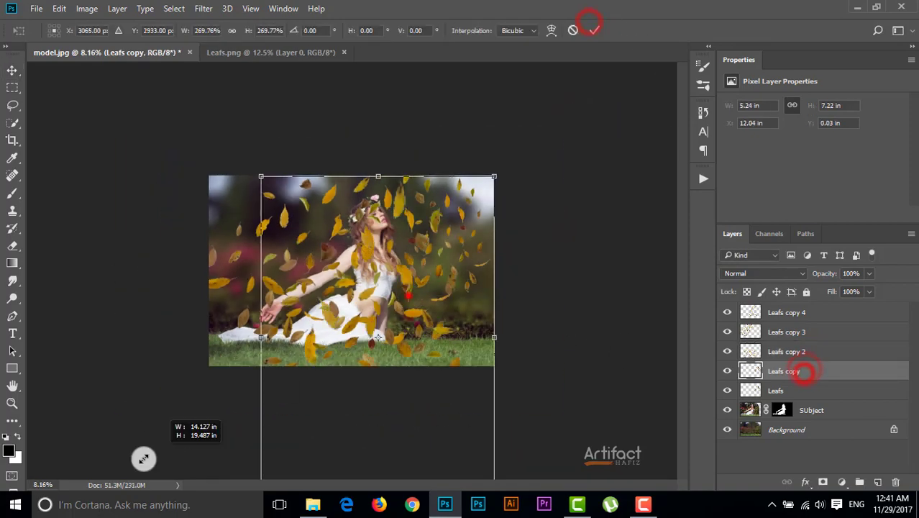
{"action": "left_click_drag", "start_coordinate": [464, 77], "coordinate": [490, 389]}
{"action": "left_click_drag", "start_coordinate": [123, 140], "coordinate": [153, 164]}
{"action": "left_click_drag", "start_coordinate": [188, 207], "coordinate": [193, 180]}
{"action": "left_click", "coordinate": [594, 30]}
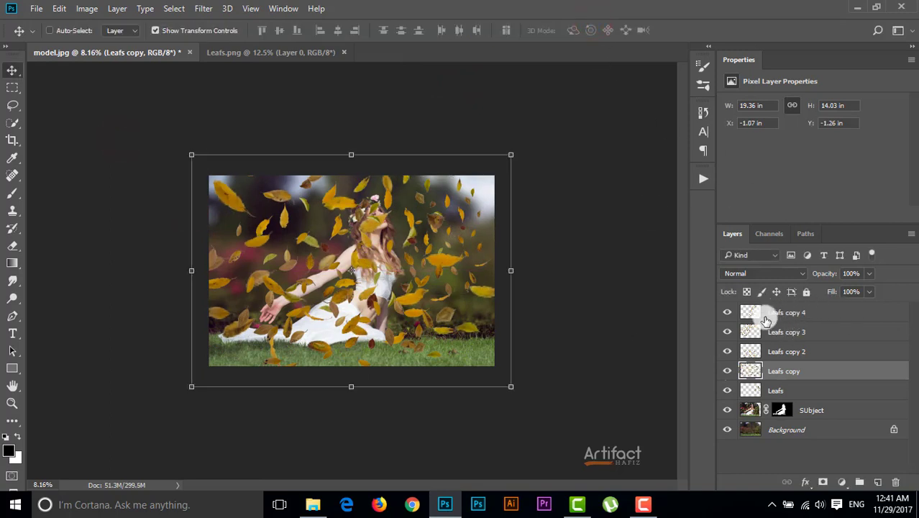
Step: Compare the result with Leafs copy hidden, then select Leafs copy 4, 3 and 2 together
{"action": "left_click", "coordinate": [726, 371]}
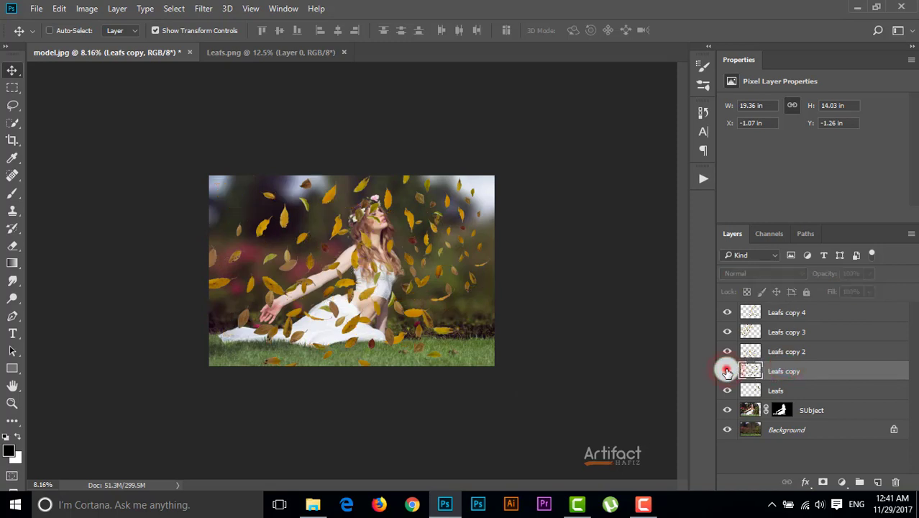
{"action": "left_click", "coordinate": [726, 371]}
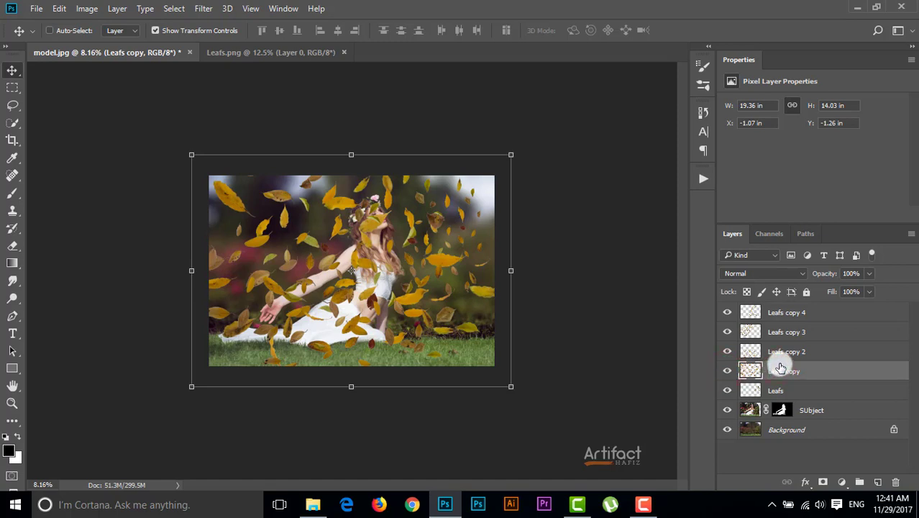
{"action": "left_click", "coordinate": [781, 312]}
{"action": "left_click", "coordinate": [778, 331], "text": "ctrl"}
{"action": "left_click", "coordinate": [779, 351], "text": "ctrl"}
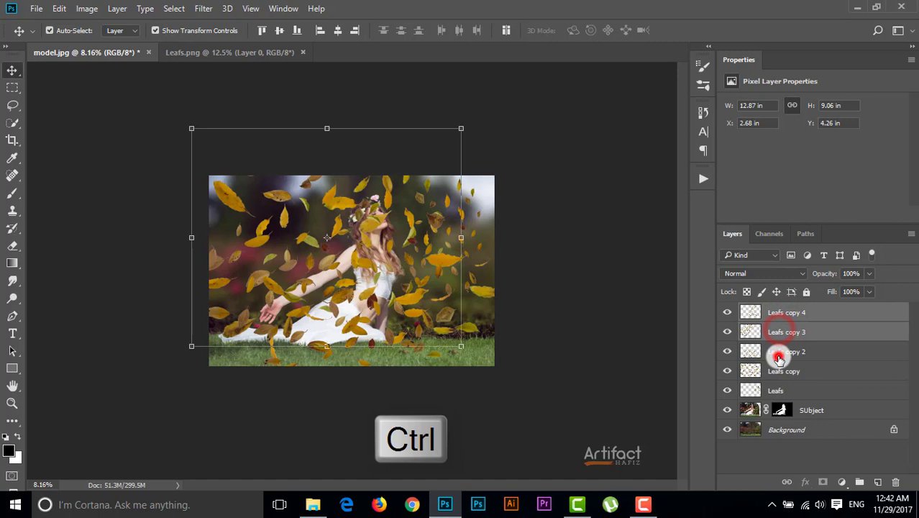
Step: Move Leafs copy 4, 3 and 2 below SUbject and hide Leafs and Leafs copy
{"action": "left_click_drag", "start_coordinate": [785, 312], "coordinate": [777, 421]}
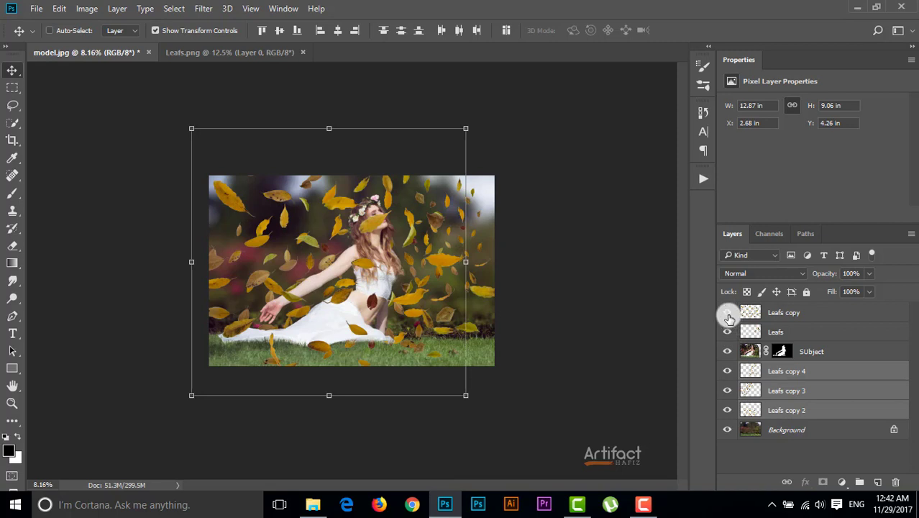
{"action": "left_click", "coordinate": [727, 332]}
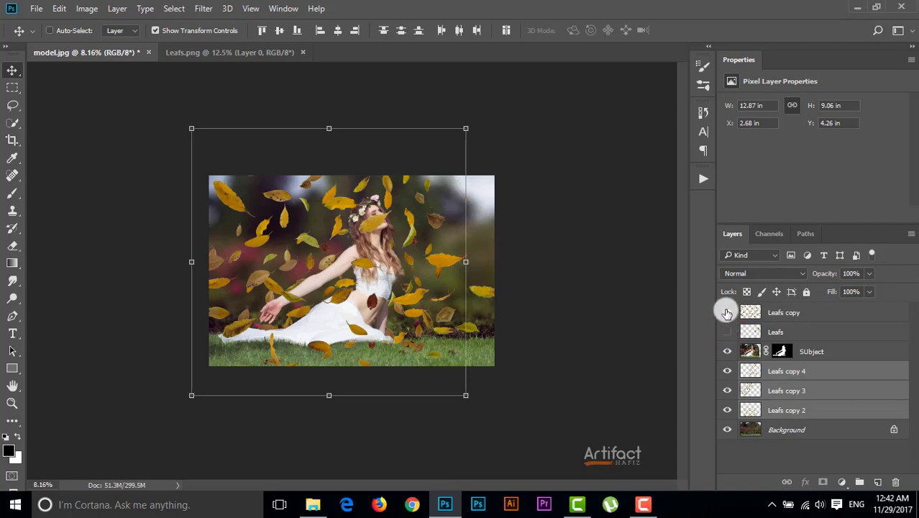
{"action": "left_click", "coordinate": [726, 312]}
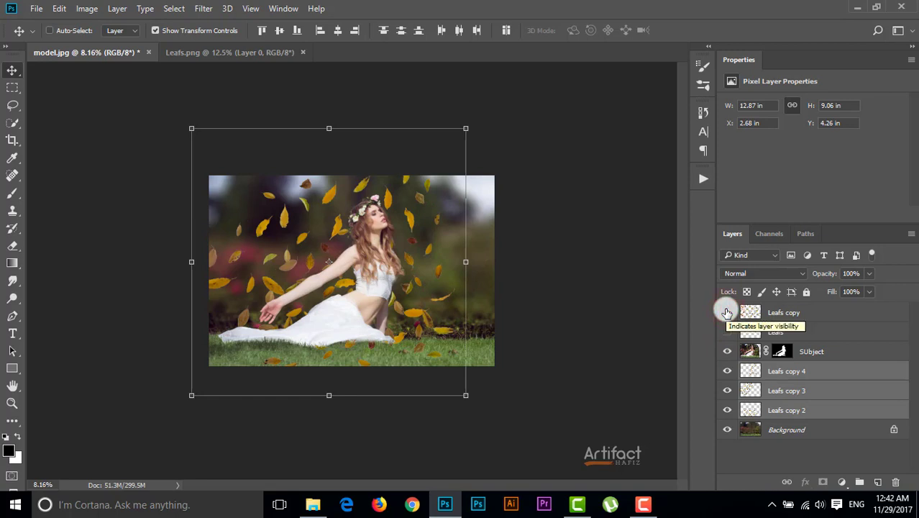
Step: Scale the rear leaf layers together to about 124% and position them across the photo
{"action": "left_click_drag", "start_coordinate": [417, 245], "coordinate": [456, 247]}
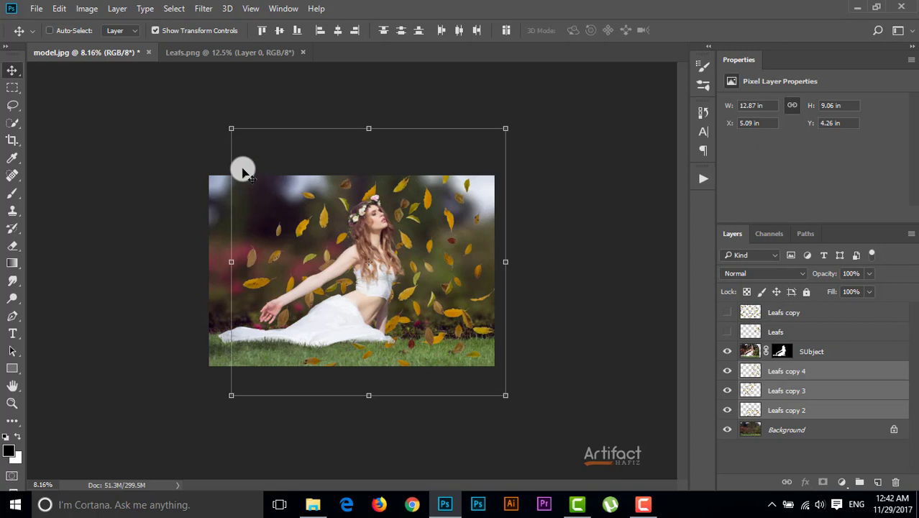
{"action": "mouse_move", "coordinate": [232, 130]}
{"action": "left_mouse_down"}
{"action": "mouse_move", "coordinate": [144, 78]}
{"action": "mouse_move", "coordinate": [238, 127]}
{"action": "mouse_move", "coordinate": [237, 136]}
{"action": "left_mouse_up"}
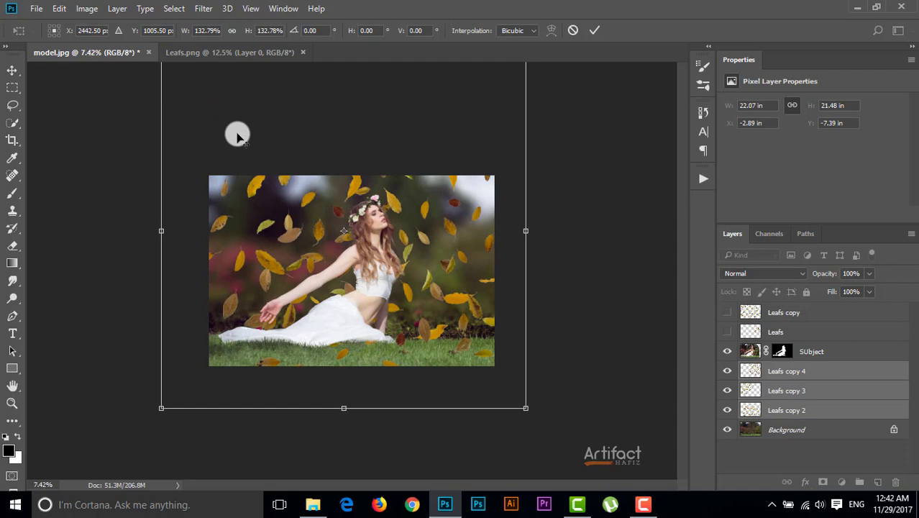
{"action": "key", "text": "ctrl+minus"}
{"action": "left_click_drag", "start_coordinate": [210, 112], "coordinate": [221, 128]}
{"action": "left_click_drag", "start_coordinate": [283, 159], "coordinate": [279, 166]}
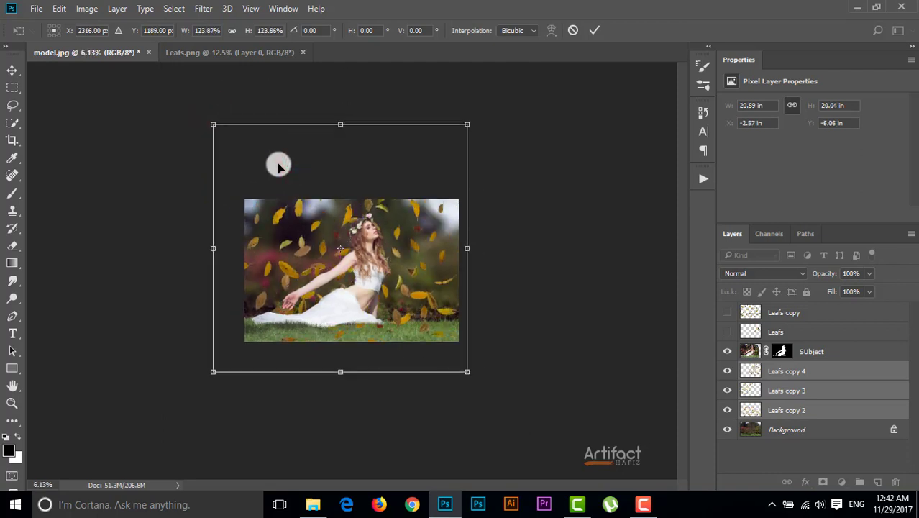
{"action": "left_click", "coordinate": [594, 30]}
{"action": "scroll", "coordinate": [440, 209], "scroll_direction": "up", "scroll_amount": 3}
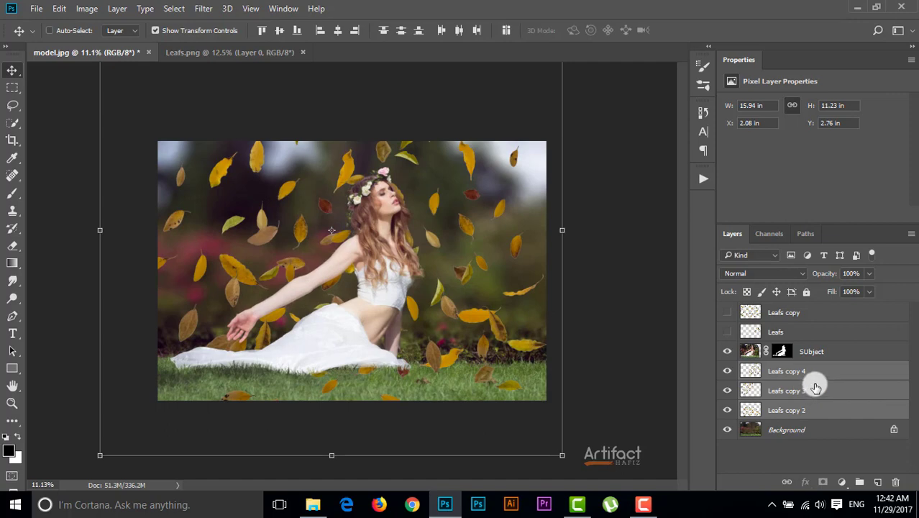
Step: Merge the selected rear leaf layers into a single Leafs copy 4 layer
{"action": "left_click_drag", "start_coordinate": [812, 382], "coordinate": [806, 374]}
{"action": "right_click", "coordinate": [816, 371]}
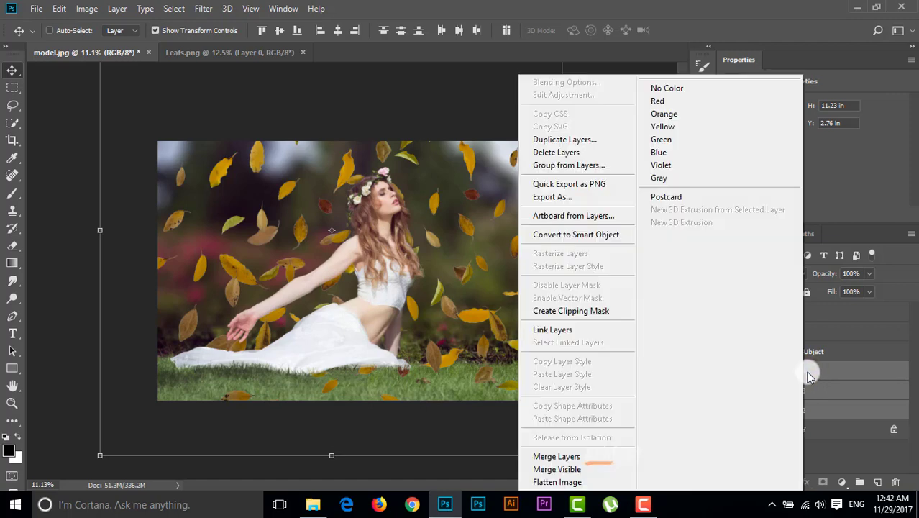
{"action": "right_click", "coordinate": [816, 372]}
{"action": "right_click", "coordinate": [817, 373]}
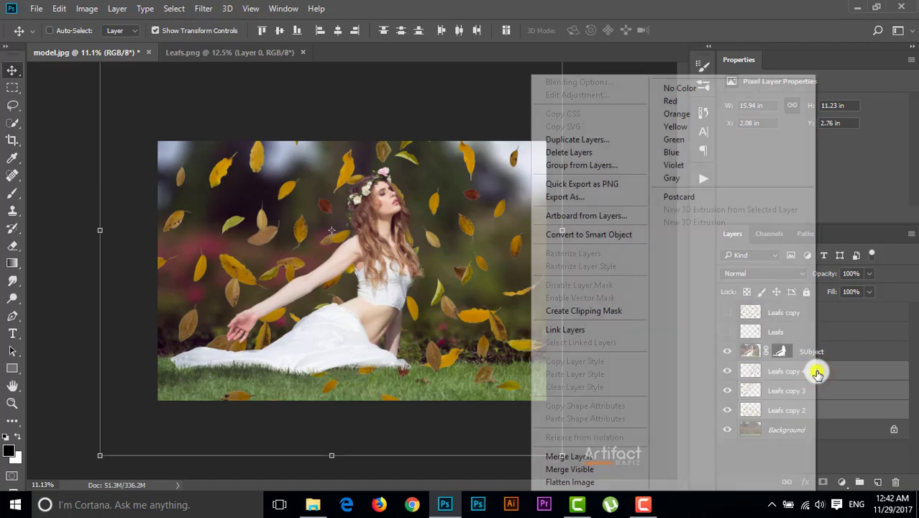
{"action": "left_click", "coordinate": [595, 461]}
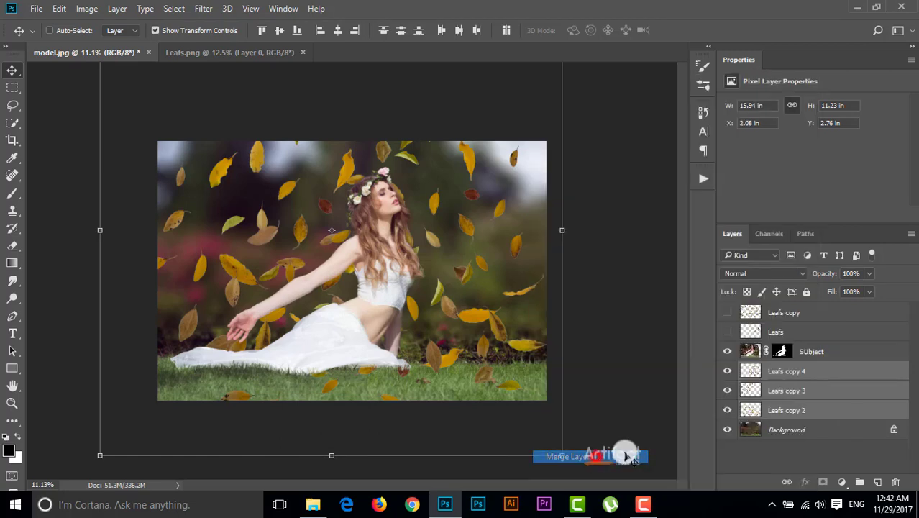
{"action": "left_click", "coordinate": [728, 371]}
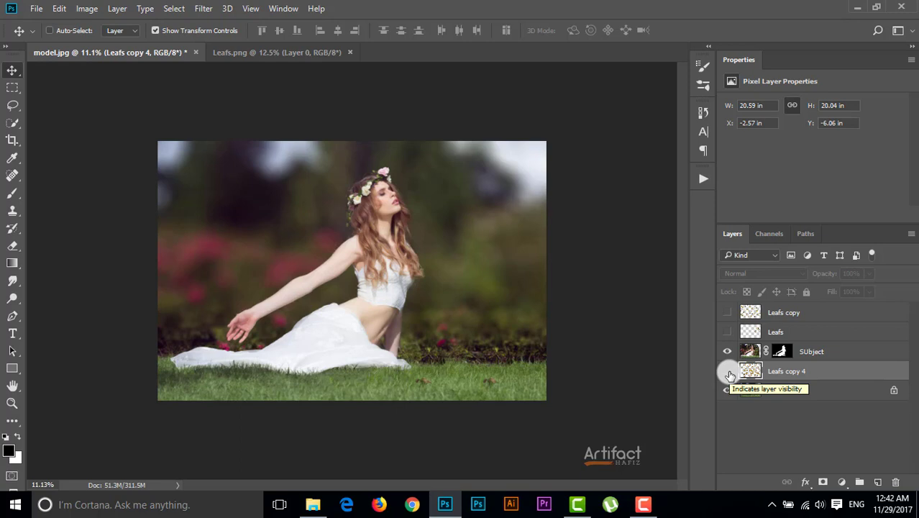
{"action": "left_click", "coordinate": [727, 371]}
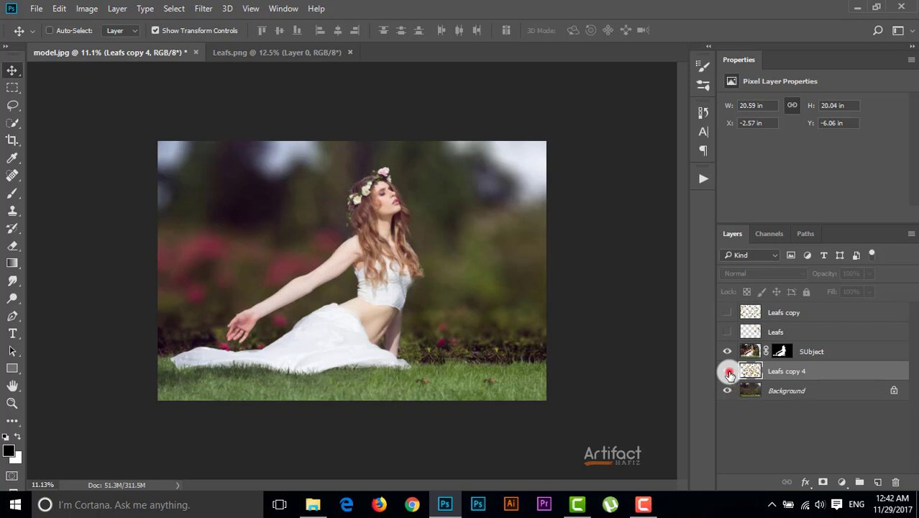
{"action": "left_click", "coordinate": [786, 373]}
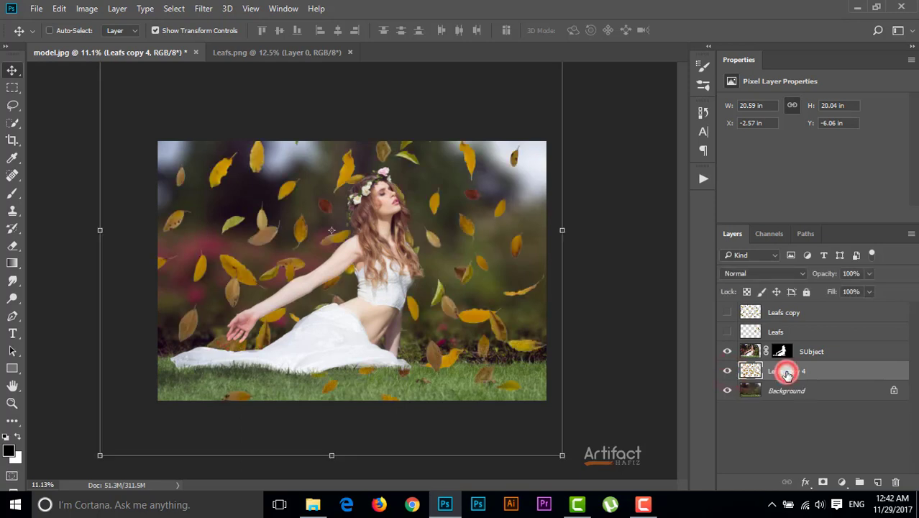
Step: Apply a heavy Gaussian Blur with radius 47 to the merged rear leaves
{"action": "left_click", "coordinate": [206, 8]}
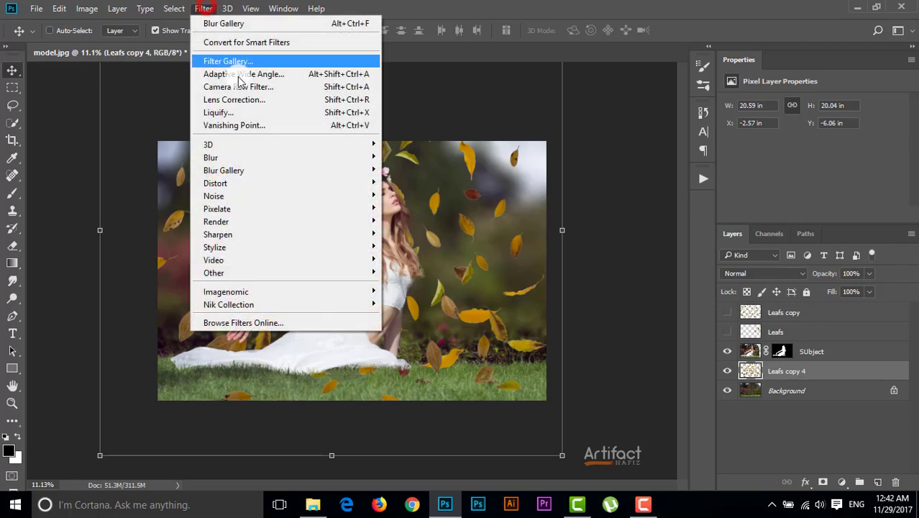
{"action": "left_click", "coordinate": [260, 144]}
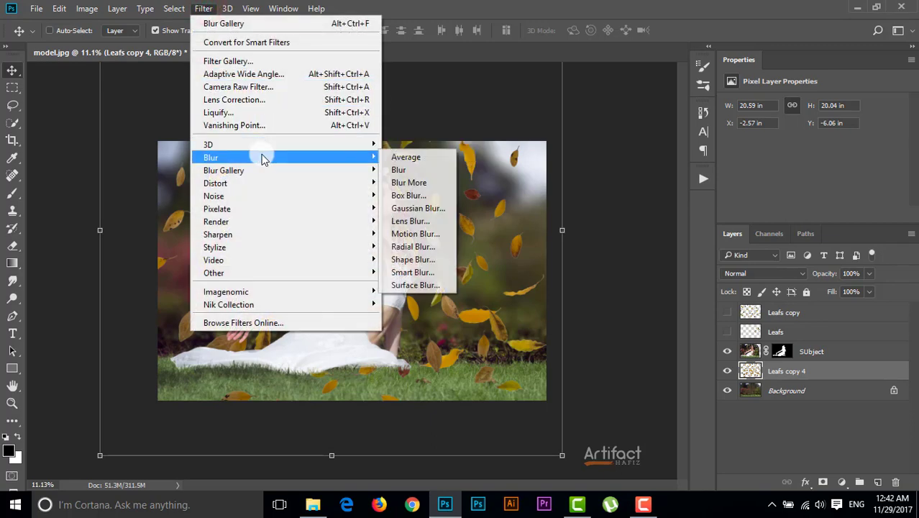
{"action": "left_click", "coordinate": [374, 157]}
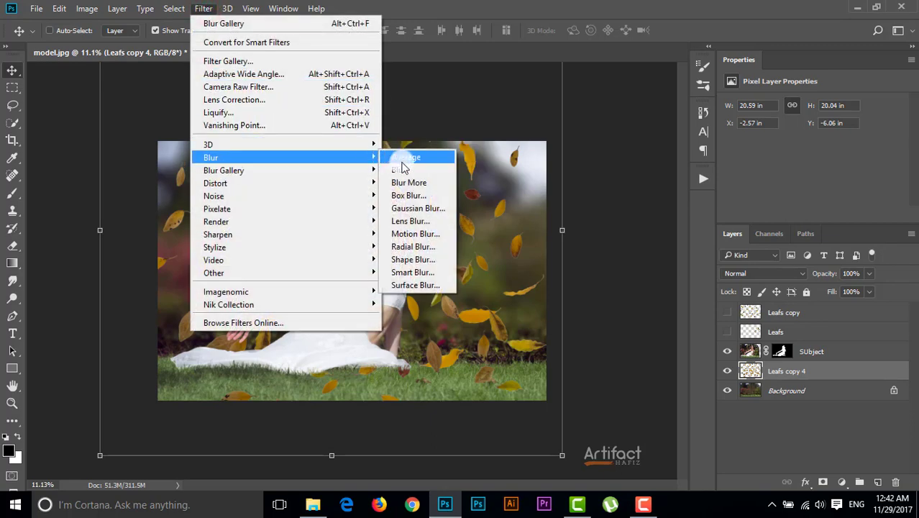
{"action": "left_click", "coordinate": [425, 206]}
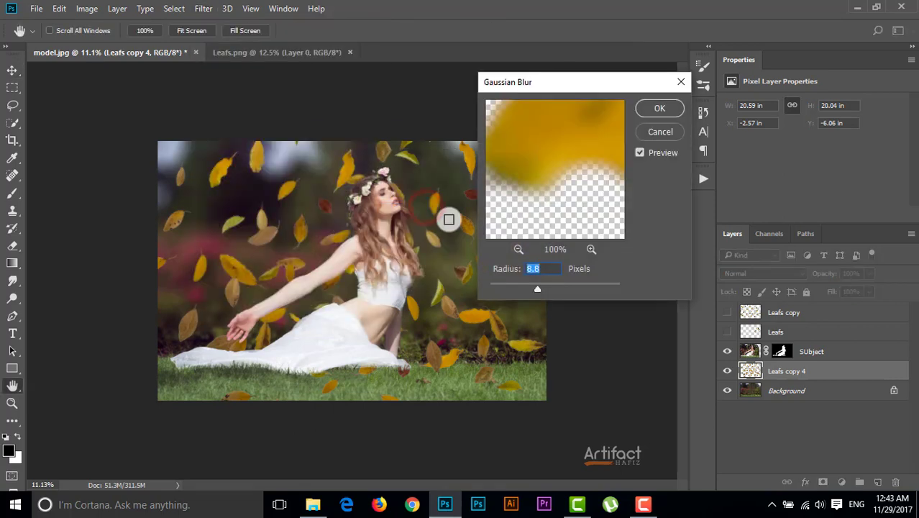
{"action": "mouse_move", "coordinate": [549, 288]}
{"action": "left_mouse_down"}
{"action": "mouse_move", "coordinate": [560, 289]}
{"action": "mouse_move", "coordinate": [552, 288]}
{"action": "left_mouse_up"}
{"action": "left_click", "coordinate": [662, 107]}
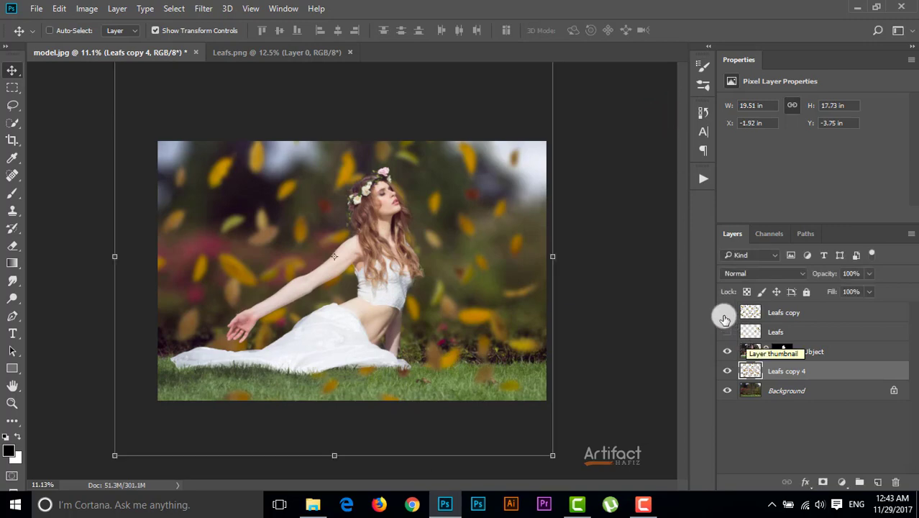
Step: Show Leafs copy again and resize its leaves so they scatter across the model
{"action": "left_click", "coordinate": [726, 313]}
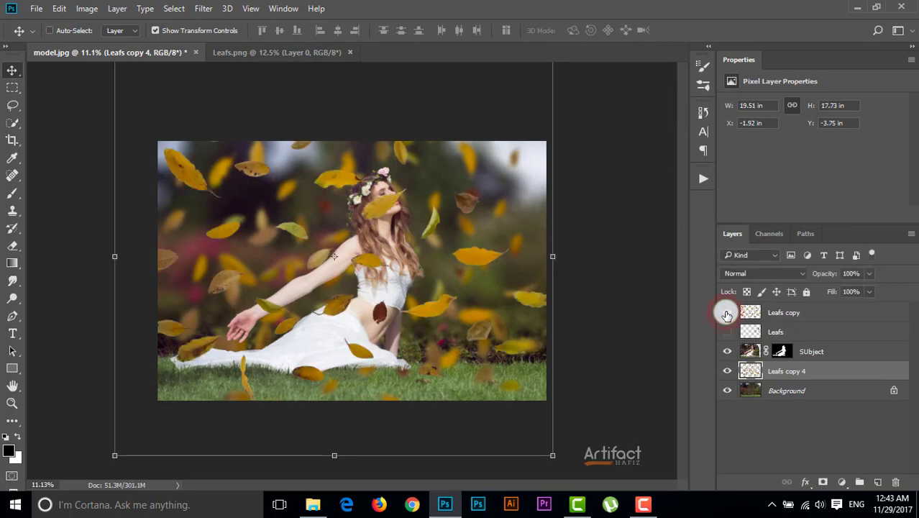
{"action": "key", "text": "ctrl+minus"}
{"action": "left_click", "coordinate": [783, 313]}
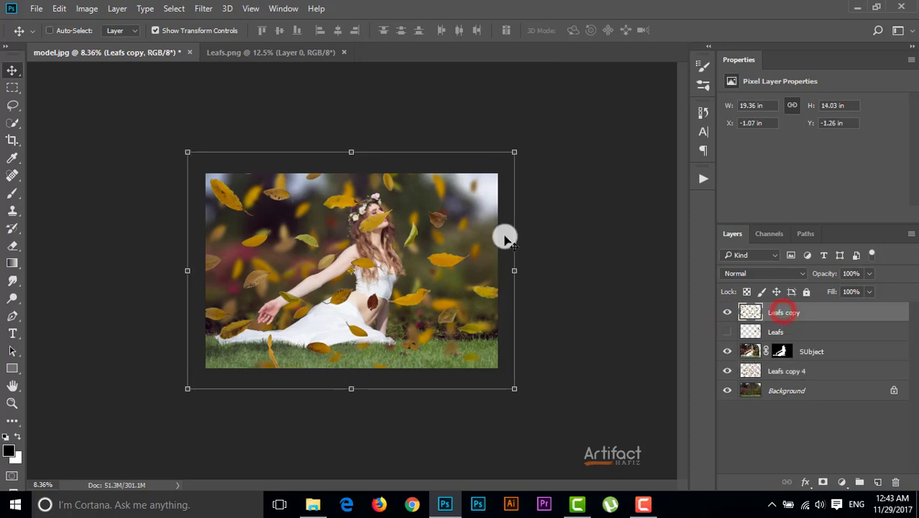
{"action": "left_click_drag", "start_coordinate": [511, 149], "coordinate": [527, 179]}
{"action": "key", "text": "ctrl+z"}
{"action": "left_click_drag", "start_coordinate": [556, 120], "coordinate": [592, 136]}
{"action": "left_click", "coordinate": [594, 30]}
{"action": "scroll", "coordinate": [464, 260], "scroll_direction": "up", "scroll_amount": 3}
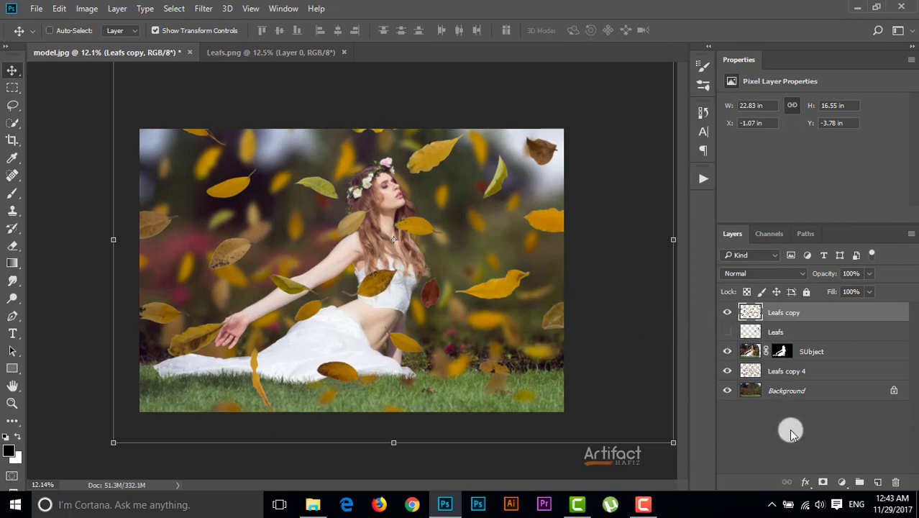
Step: Mask Leafs copy, painting black over the leaves on the model's chest, hair and shoulder
{"action": "left_click", "coordinate": [823, 481]}
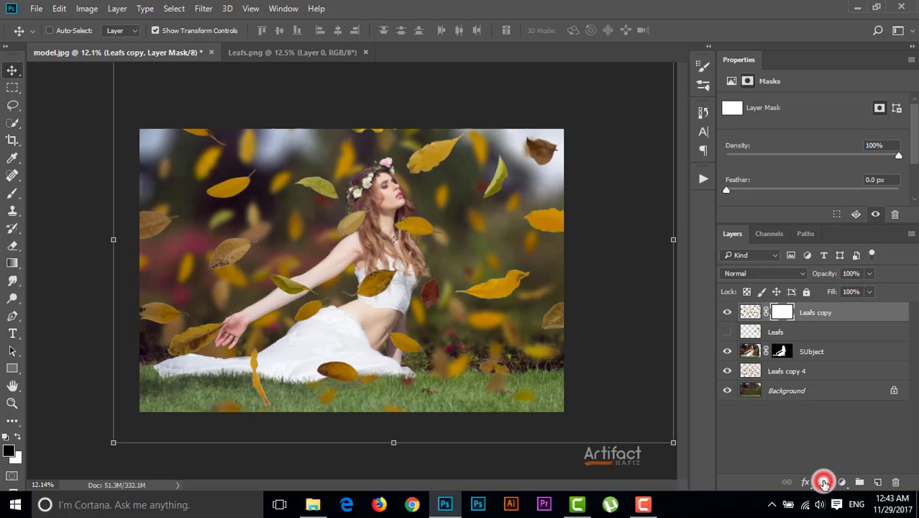
{"action": "key", "text": "d"}
{"action": "left_click", "coordinate": [12, 188]}
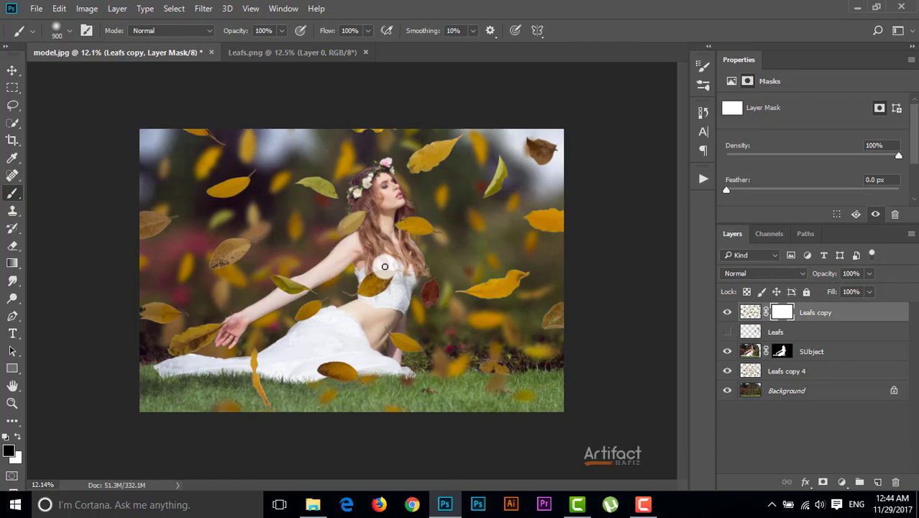
{"action": "key", "text": "bracketright"}
{"action": "key", "text": "bracketright"}
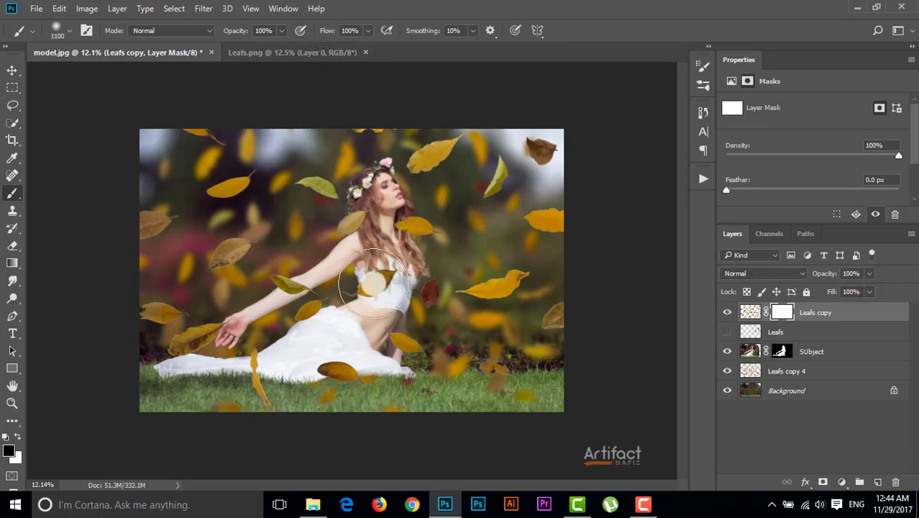
{"action": "mouse_move", "coordinate": [373, 286]}
{"action": "left_mouse_down"}
{"action": "mouse_move", "coordinate": [349, 284]}
{"action": "mouse_move", "coordinate": [370, 284]}
{"action": "left_mouse_up"}
{"action": "mouse_move", "coordinate": [413, 234]}
{"action": "left_mouse_down"}
{"action": "mouse_move", "coordinate": [416, 226]}
{"action": "mouse_move", "coordinate": [364, 237]}
{"action": "left_mouse_up"}
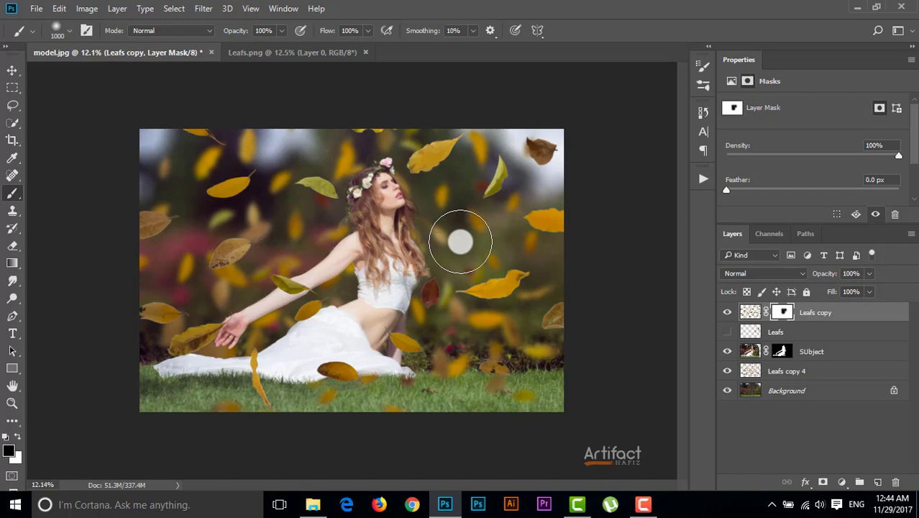
{"action": "left_click", "coordinate": [12, 69]}
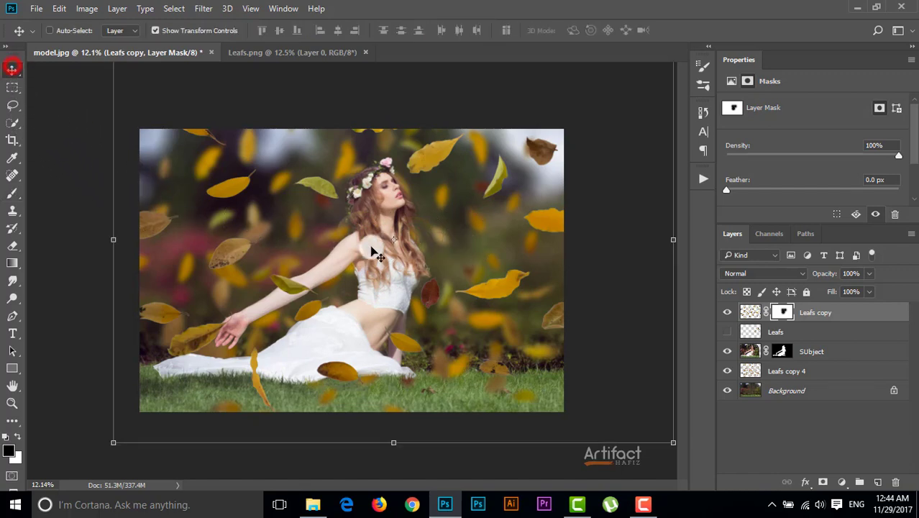
{"action": "left_click", "coordinate": [834, 312]}
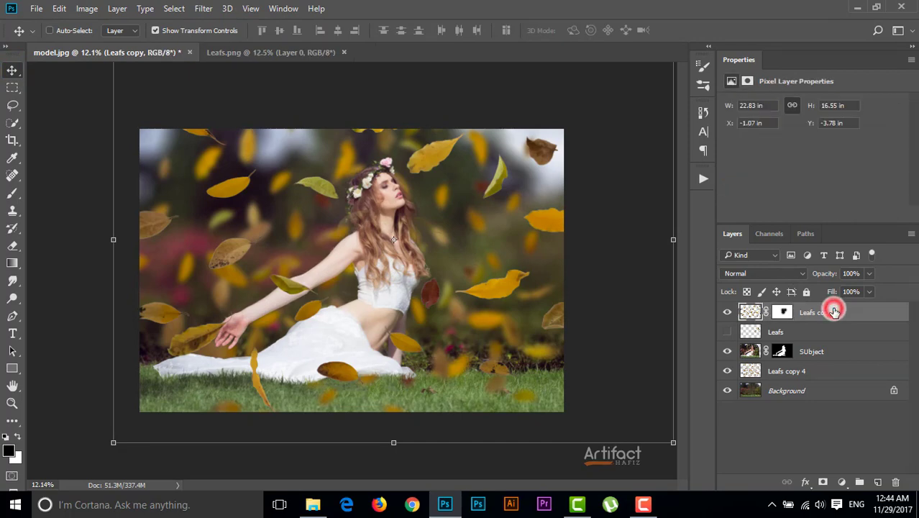
Step: Give the Leafs copy leaves a light Gaussian Blur with radius 4.4
{"action": "left_click", "coordinate": [204, 8]}
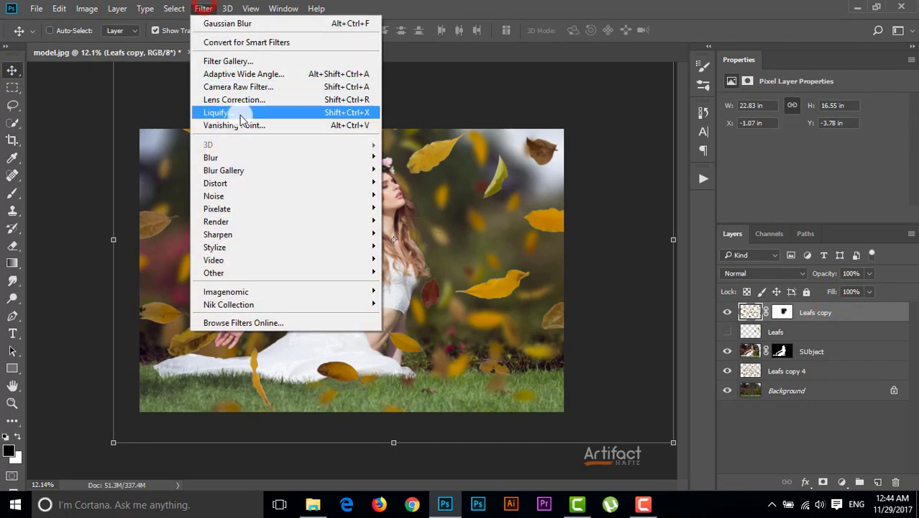
{"action": "mouse_move", "coordinate": [298, 157]}
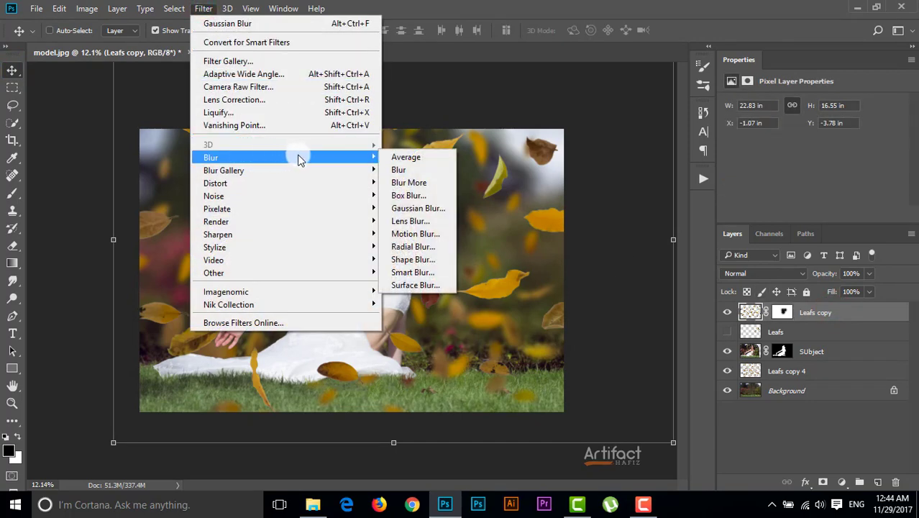
{"action": "left_click", "coordinate": [418, 207]}
{"action": "mouse_move", "coordinate": [516, 287]}
{"action": "left_mouse_down"}
{"action": "mouse_move", "coordinate": [502, 284]}
{"action": "mouse_move", "coordinate": [532, 288]}
{"action": "left_mouse_up"}
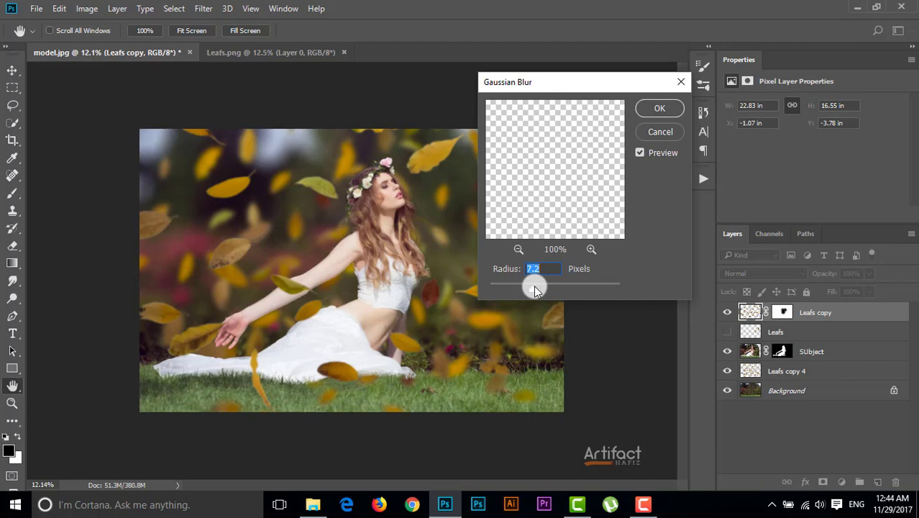
{"action": "left_click", "coordinate": [644, 108]}
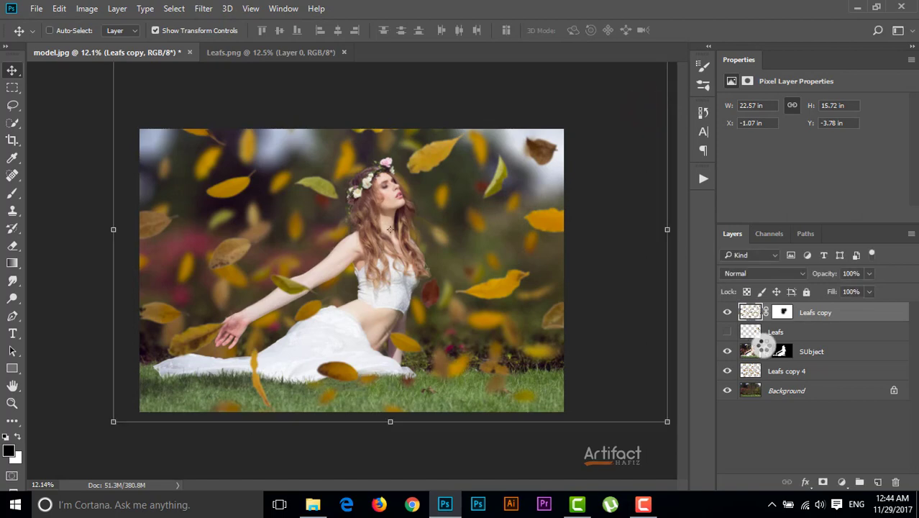
{"action": "left_click_drag", "start_coordinate": [773, 332], "coordinate": [777, 342]}
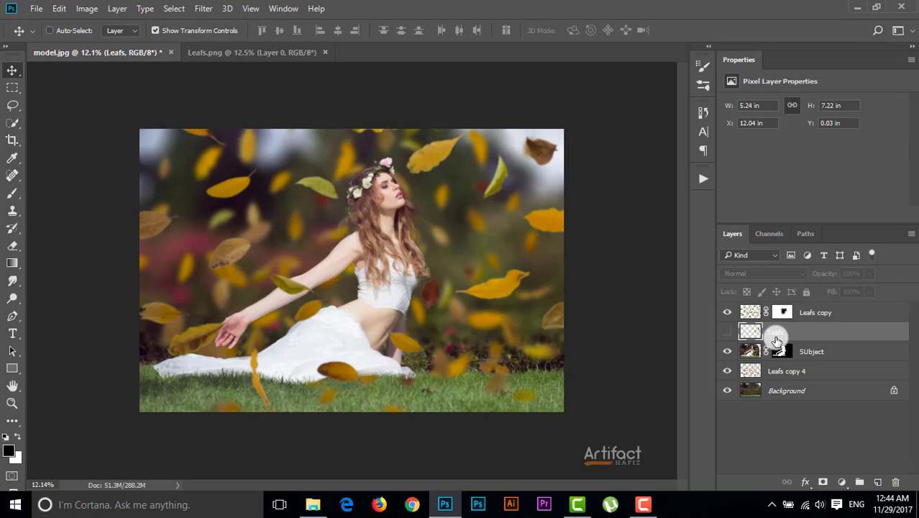
Step: Delete the hidden Leafs layer, toggle Leafs copy 4 and Leafs copy to compare, then select Leafs copy
{"action": "left_click_drag", "start_coordinate": [777, 342], "coordinate": [896, 482]}
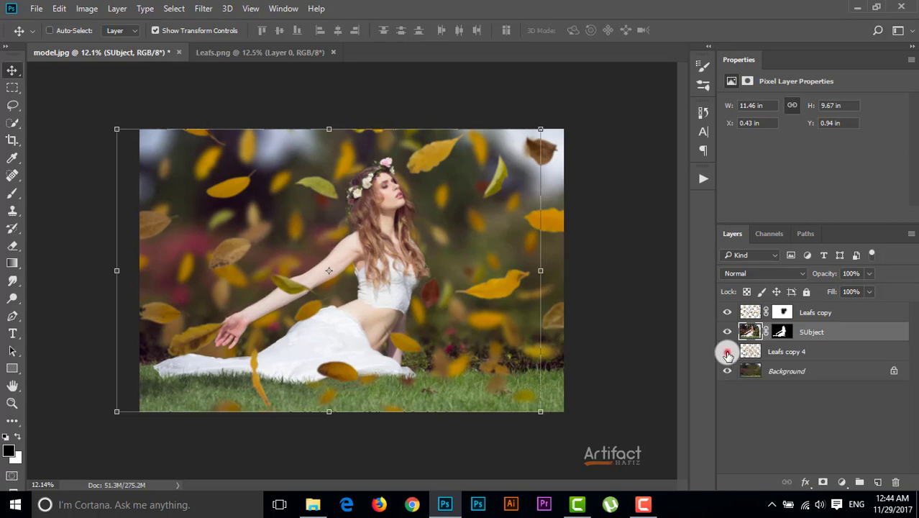
{"action": "left_click", "coordinate": [728, 353]}
{"action": "left_click", "coordinate": [727, 353]}
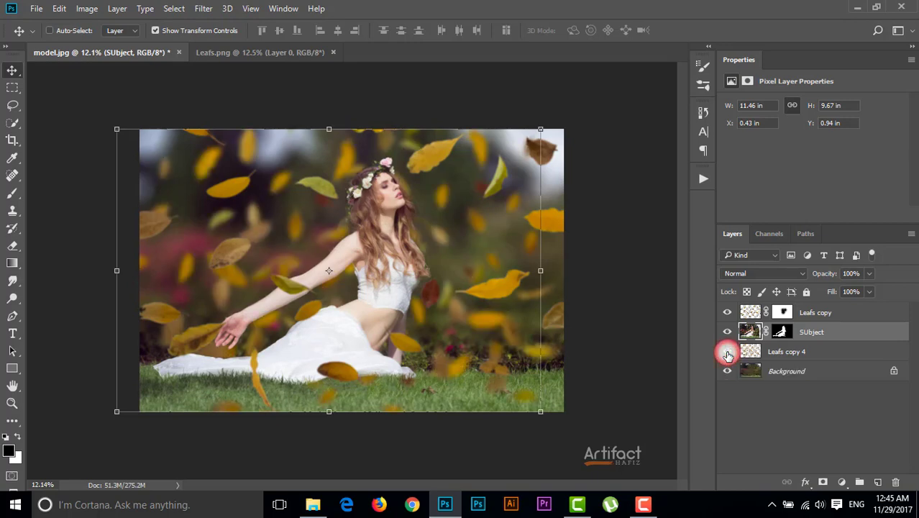
{"action": "left_click", "coordinate": [726, 313]}
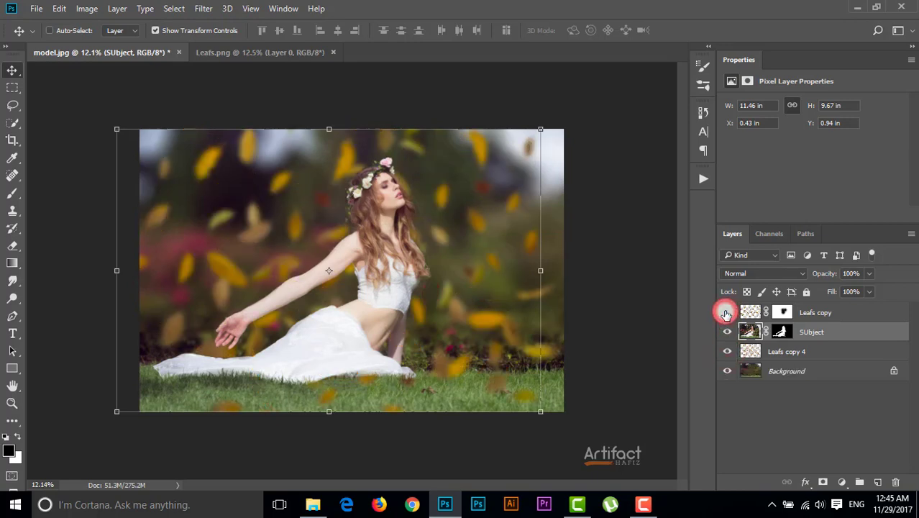
{"action": "left_click", "coordinate": [726, 313]}
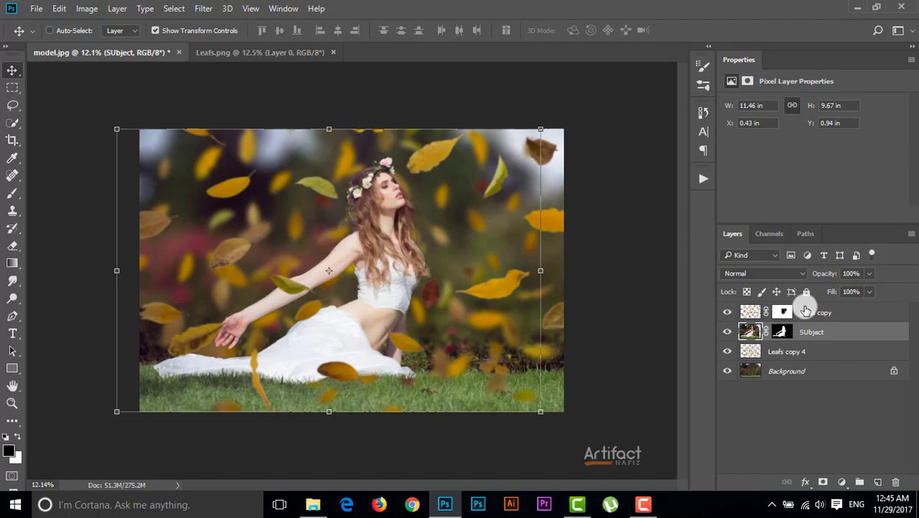
{"action": "left_click", "coordinate": [803, 311]}
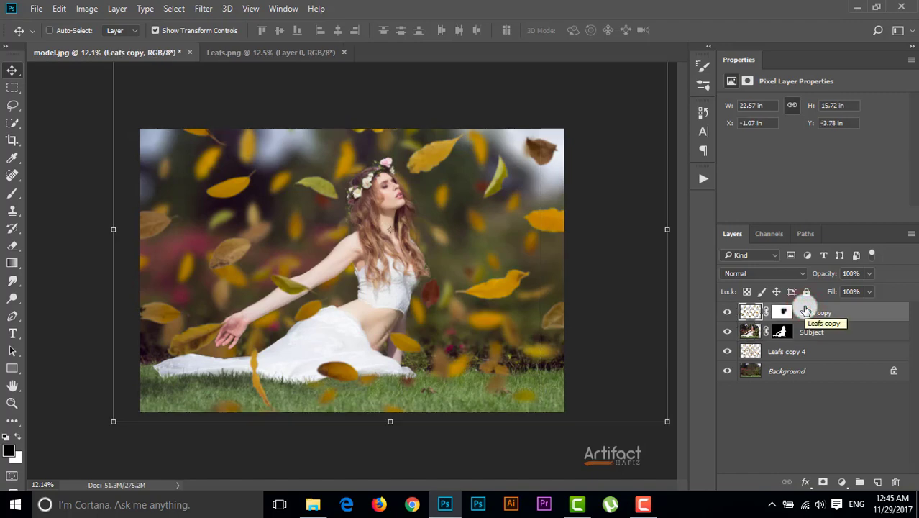
Step: Add a new Layer 1 on top and set the foreground colour to light orange #ffe4a2
{"action": "left_click", "coordinate": [878, 480]}
{"action": "left_click", "coordinate": [805, 311]}
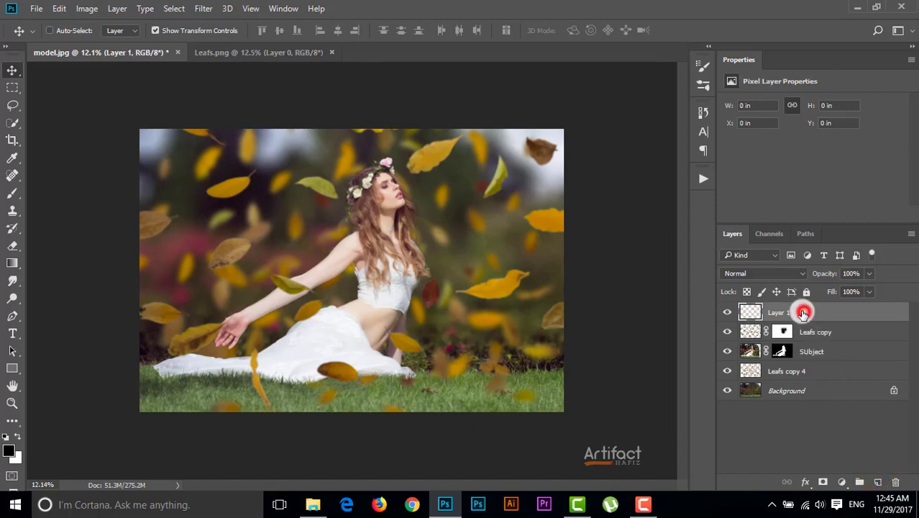
{"action": "left_click", "coordinate": [14, 450]}
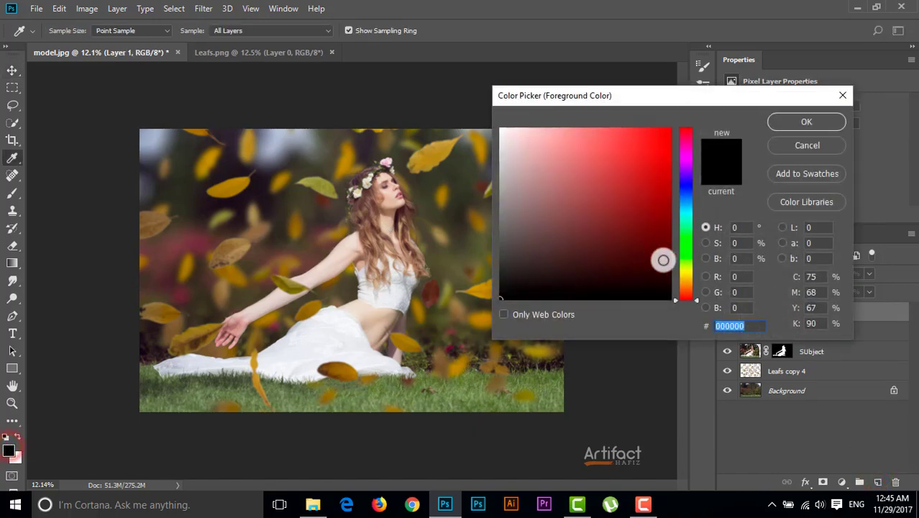
{"action": "left_click", "coordinate": [687, 280]}
{"action": "left_click", "coordinate": [546, 133]}
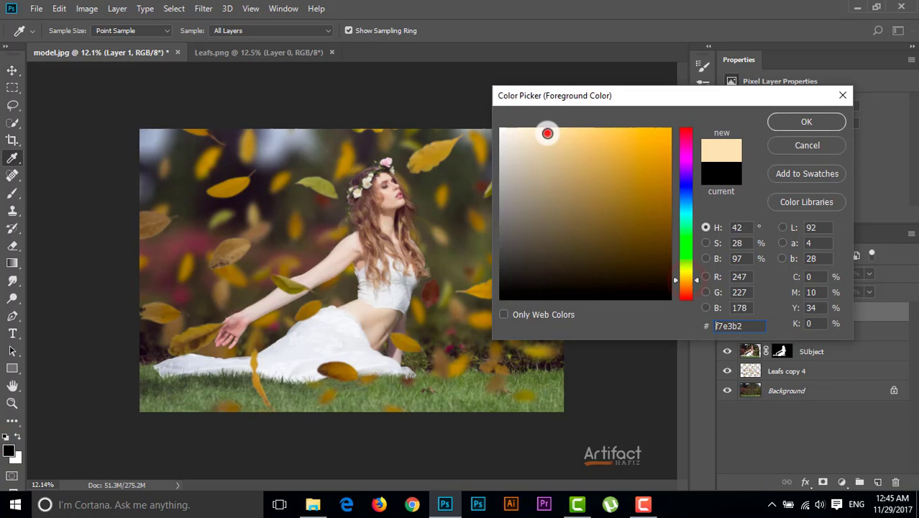
{"action": "left_click_drag", "start_coordinate": [546, 129], "coordinate": [562, 129]}
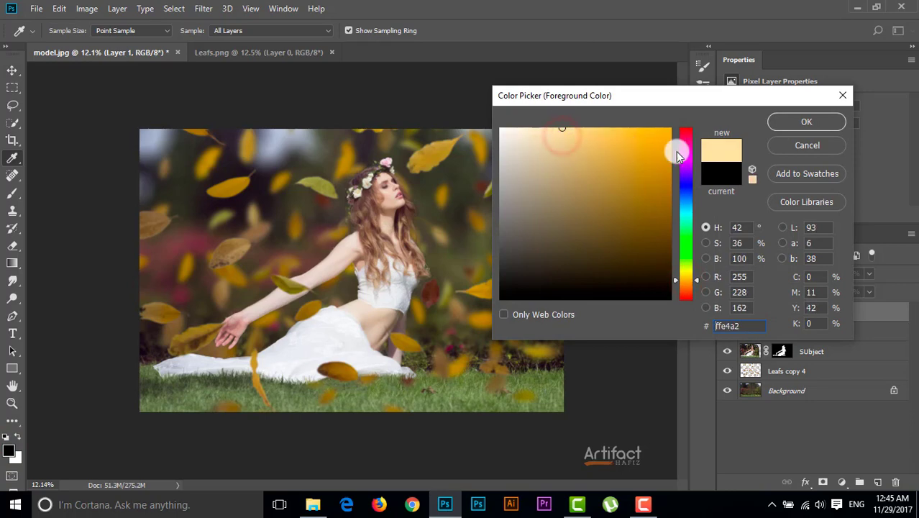
{"action": "left_click", "coordinate": [823, 126]}
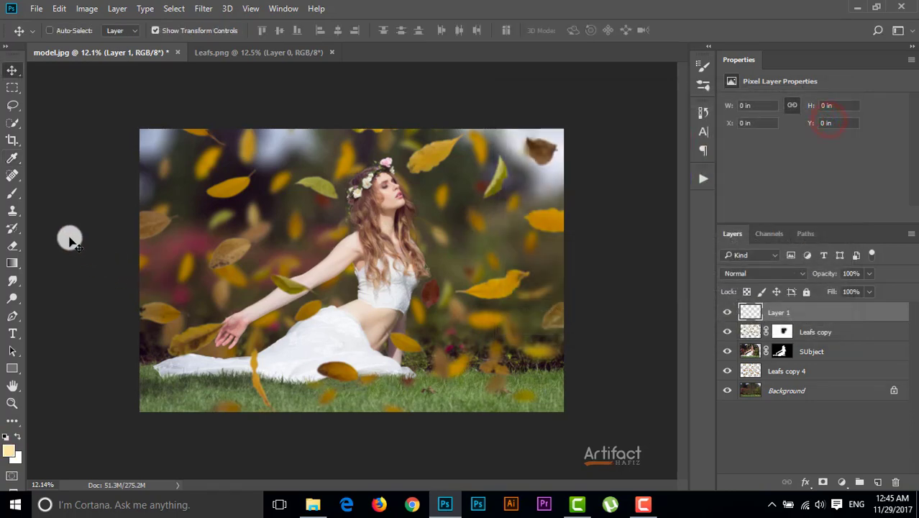
{"action": "left_click", "coordinate": [13, 194]}
Step: Paint a soft pale-peach glow over the model's chest and shoulder with a 2300–2600 px brush
{"action": "key", "text": "bracketright"}
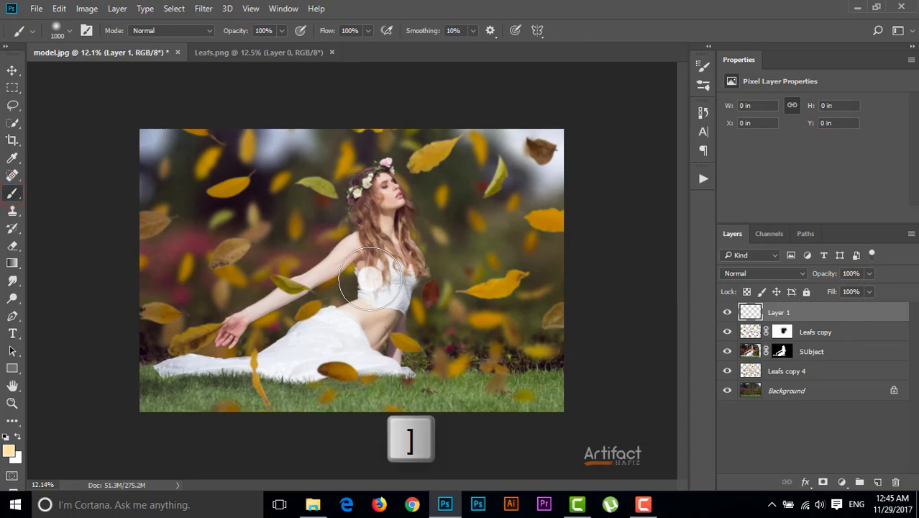
{"action": "key", "text": "bracketright"}
{"action": "key", "text": "bracketright"}
{"action": "key", "text": "bracketright"}
{"action": "key", "text": "bracketright"}
{"action": "key", "text": "bracketright"}
{"action": "key", "text": "bracketright"}
{"action": "key", "text": "bracketright"}
{"action": "key", "text": "bracketright"}
{"action": "key", "text": "bracketright"}
{"action": "key", "text": "bracketright"}
{"action": "key", "text": "bracketright"}
{"action": "key", "text": "bracketright"}
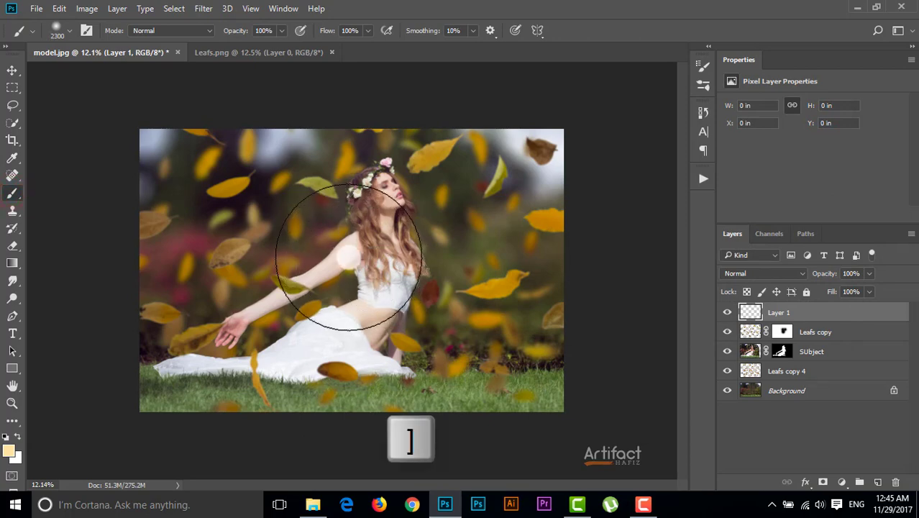
{"action": "left_click", "coordinate": [348, 256]}
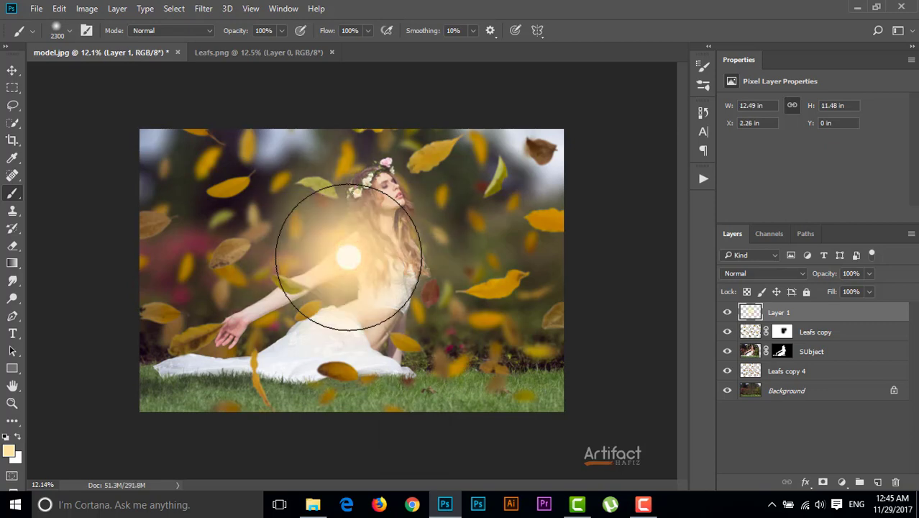
{"action": "key", "text": "bracketright"}
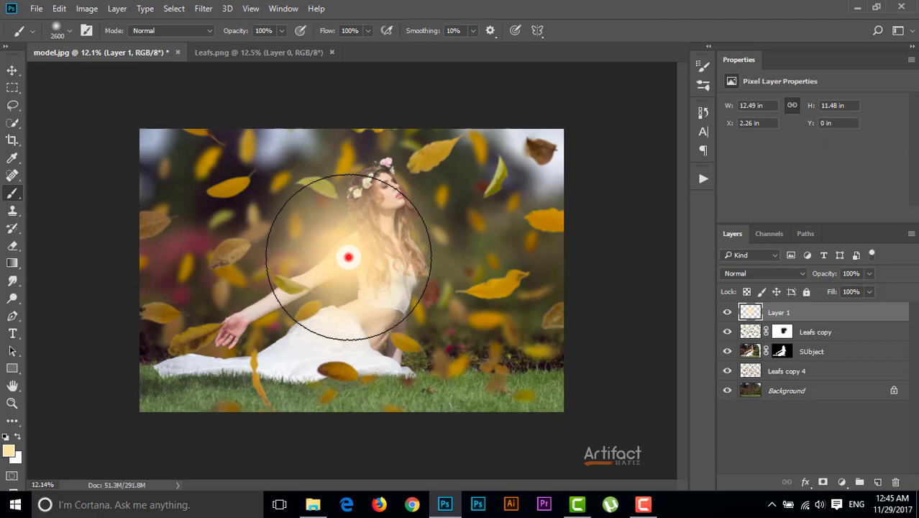
{"action": "left_click", "coordinate": [348, 251]}
{"action": "left_click", "coordinate": [348, 252]}
{"action": "left_click", "coordinate": [11, 69]}
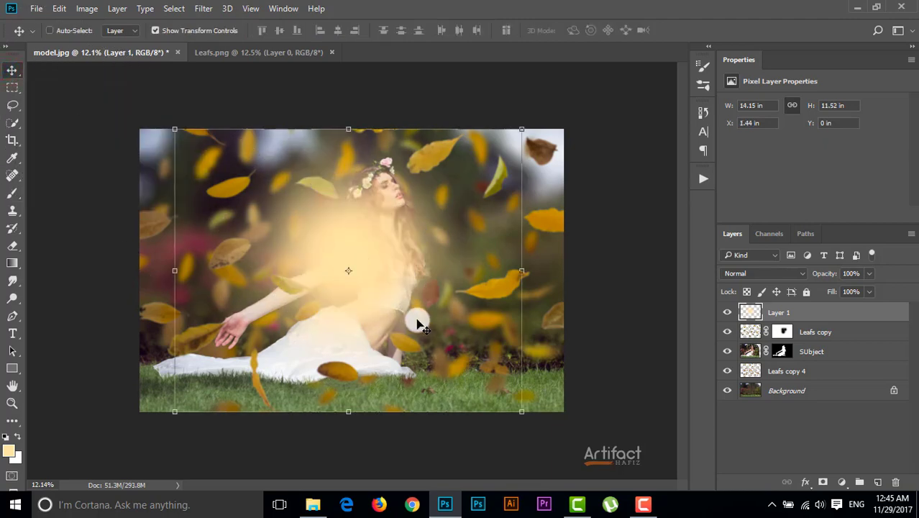
Step: Move the glow to the top-right corner, enlarge it to about 161.6% and tilt it about -29 degrees
{"action": "left_click_drag", "start_coordinate": [383, 248], "coordinate": [544, 123]}
{"action": "key", "text": "ctrl+t"}
{"action": "left_click_drag", "start_coordinate": [348, 294], "coordinate": [362, 370]}
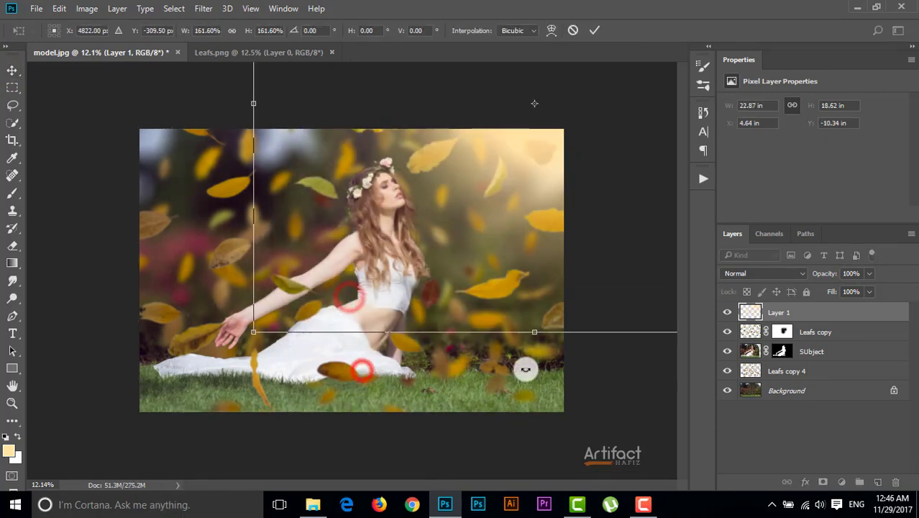
{"action": "scroll", "coordinate": [524, 370], "scroll_direction": "down", "scroll_amount": 5}
{"action": "left_click_drag", "start_coordinate": [437, 87], "coordinate": [426, 185]}
{"action": "scroll", "coordinate": [471, 199], "scroll_direction": "up", "scroll_amount": 5}
{"action": "scroll", "coordinate": [472, 197], "scroll_direction": "down", "scroll_amount": 6}
{"action": "left_click_drag", "start_coordinate": [492, 78], "coordinate": [535, 185]}
{"action": "scroll", "coordinate": [539, 187], "scroll_direction": "up", "scroll_amount": 3}
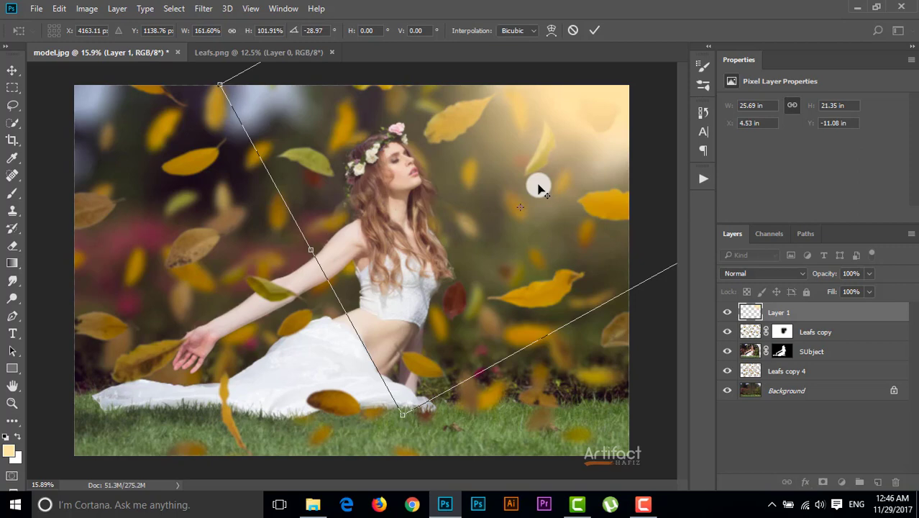
{"action": "left_click", "coordinate": [594, 30]}
Step: Rename Layer 1 to 'Light'
{"action": "left_click", "coordinate": [807, 314]}
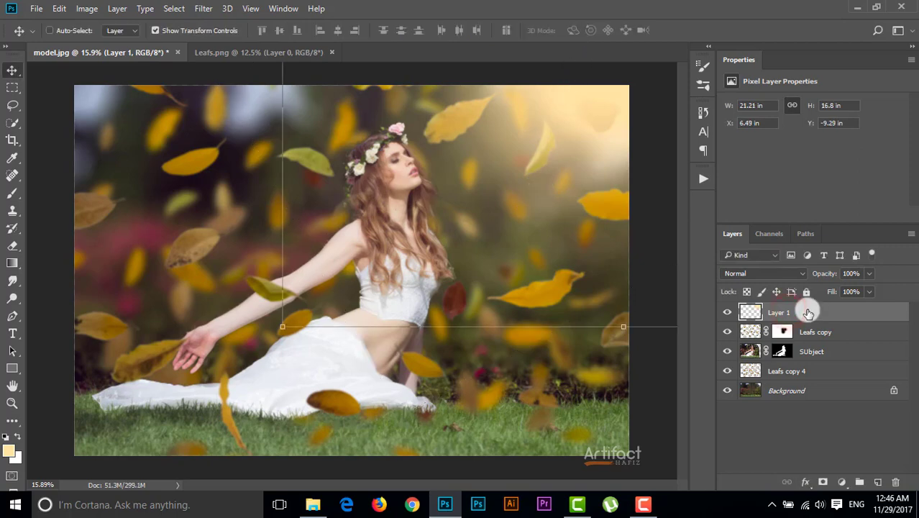
{"action": "double_click", "coordinate": [785, 310]}
{"action": "key", "text": "Return"}
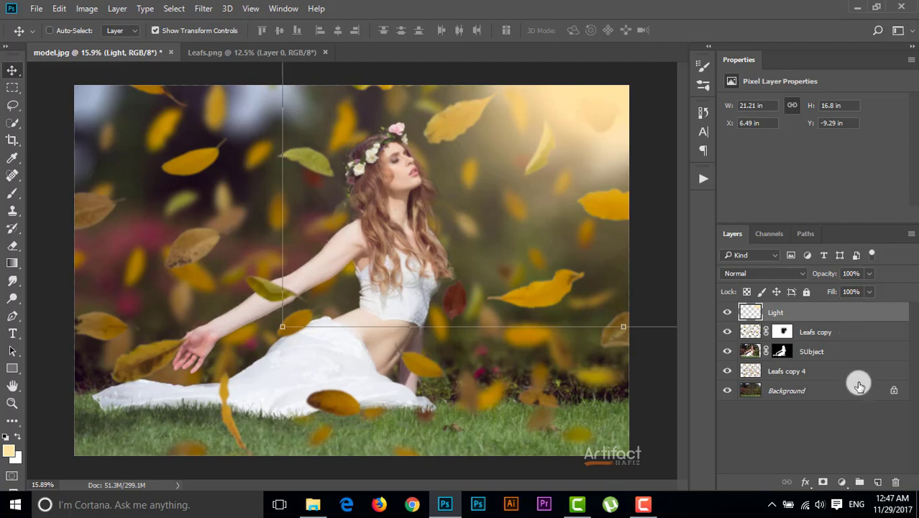
{"action": "left_click", "coordinate": [842, 482]}
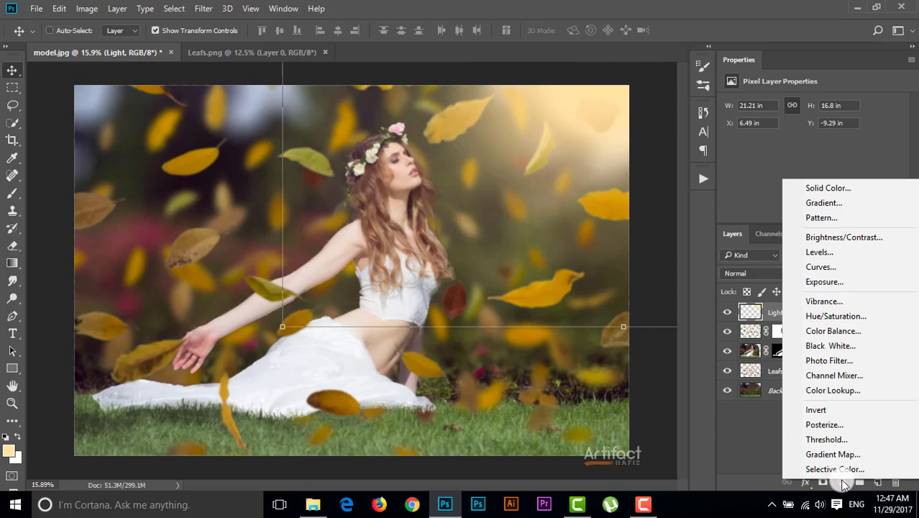
Step: Add a Selective Color adjustment layer and set Yellows to Cyan -100, Magenta +7
{"action": "left_click", "coordinate": [845, 471]}
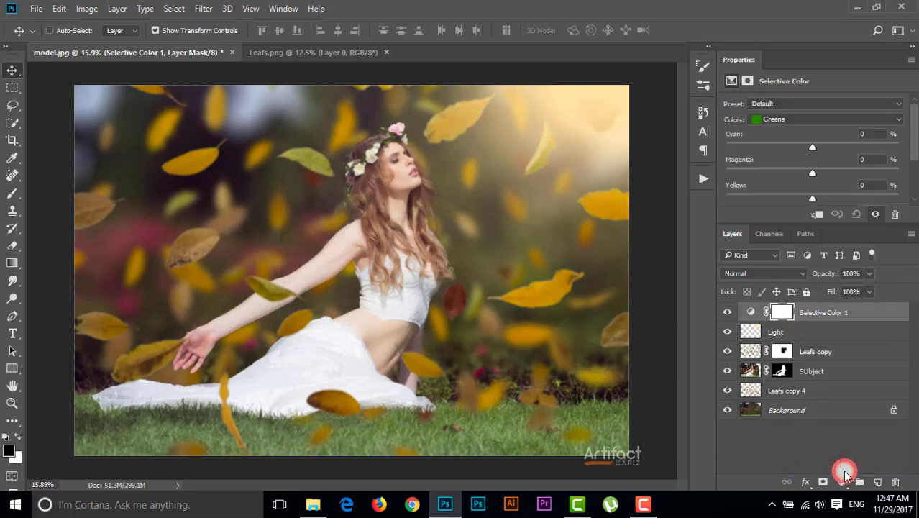
{"action": "left_click", "coordinate": [787, 122]}
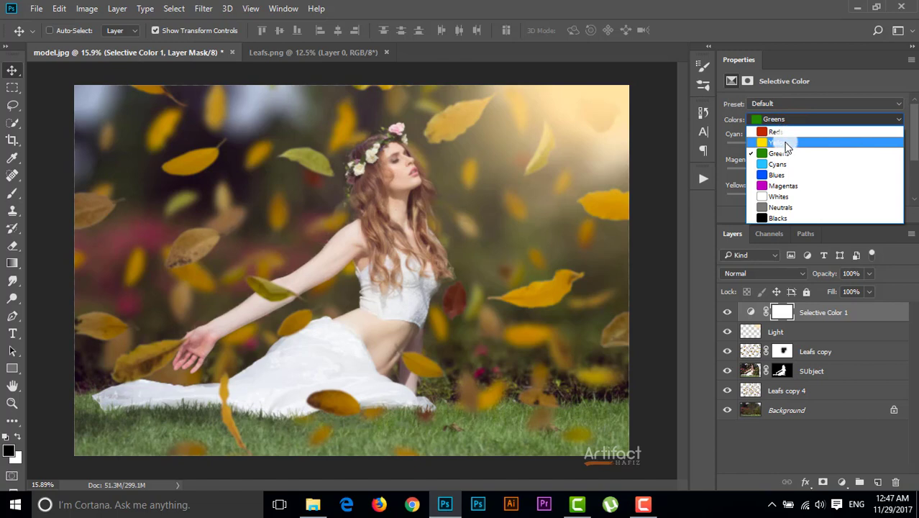
{"action": "left_click", "coordinate": [786, 143]}
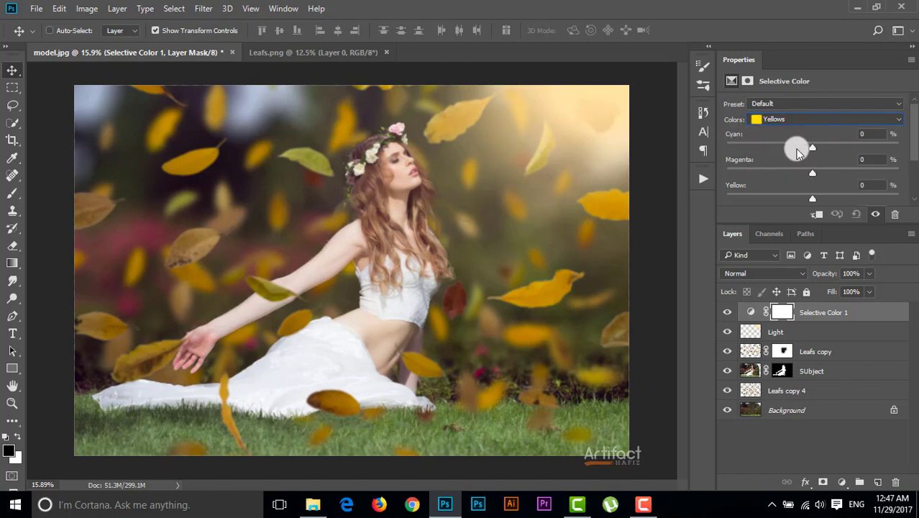
{"action": "left_click_drag", "start_coordinate": [813, 149], "coordinate": [724, 159]}
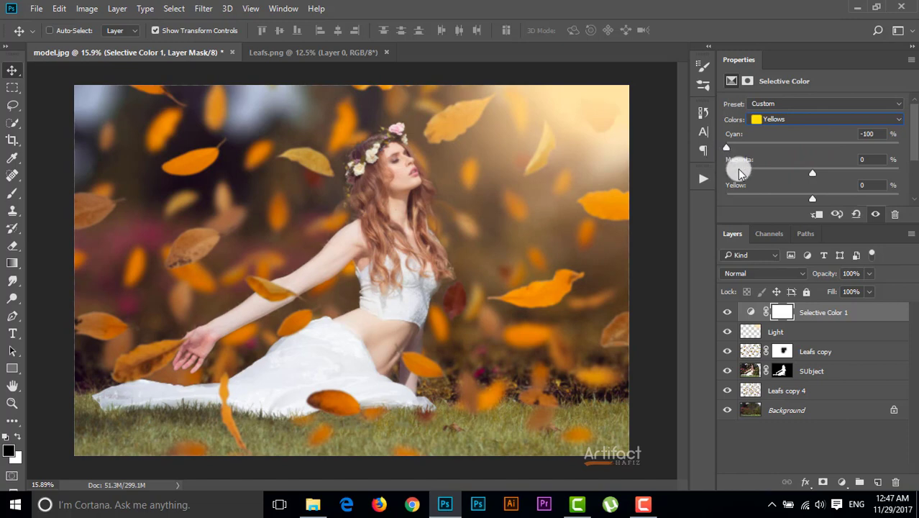
{"action": "mouse_move", "coordinate": [813, 177]}
{"action": "left_mouse_down"}
{"action": "mouse_move", "coordinate": [831, 175]}
{"action": "mouse_move", "coordinate": [804, 181]}
{"action": "mouse_move", "coordinate": [820, 185]}
{"action": "left_mouse_up"}
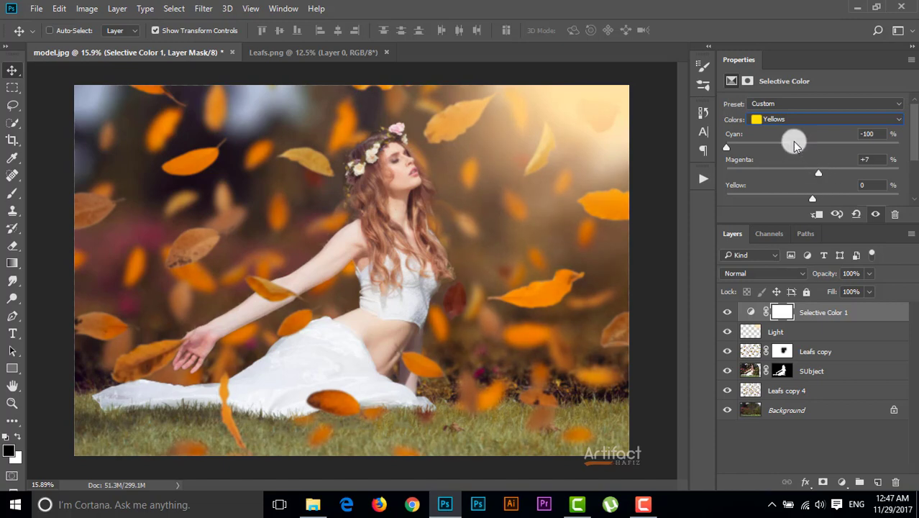
Step: Set the Greens range to Cyan -100 and Magenta +10
{"action": "left_click", "coordinate": [790, 119]}
{"action": "left_click", "coordinate": [790, 153]}
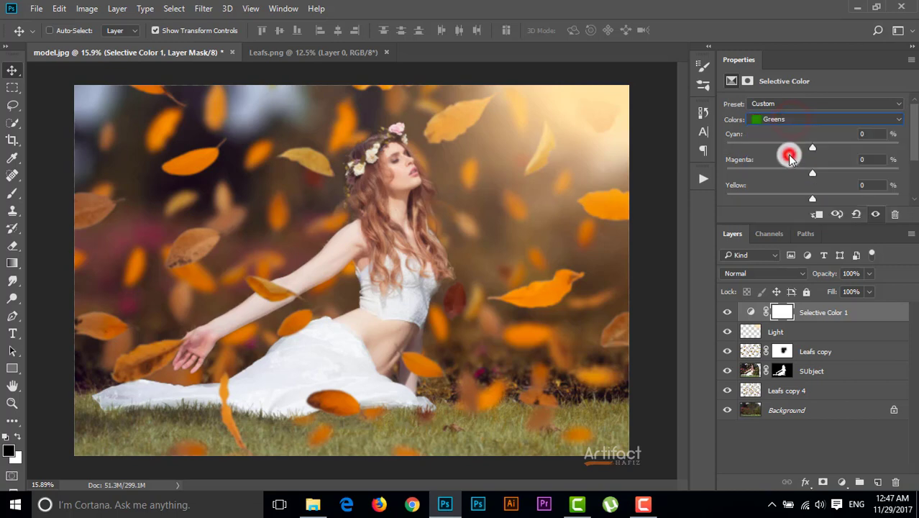
{"action": "left_click_drag", "start_coordinate": [815, 148], "coordinate": [697, 150]}
{"action": "left_click_drag", "start_coordinate": [812, 172], "coordinate": [824, 177]}
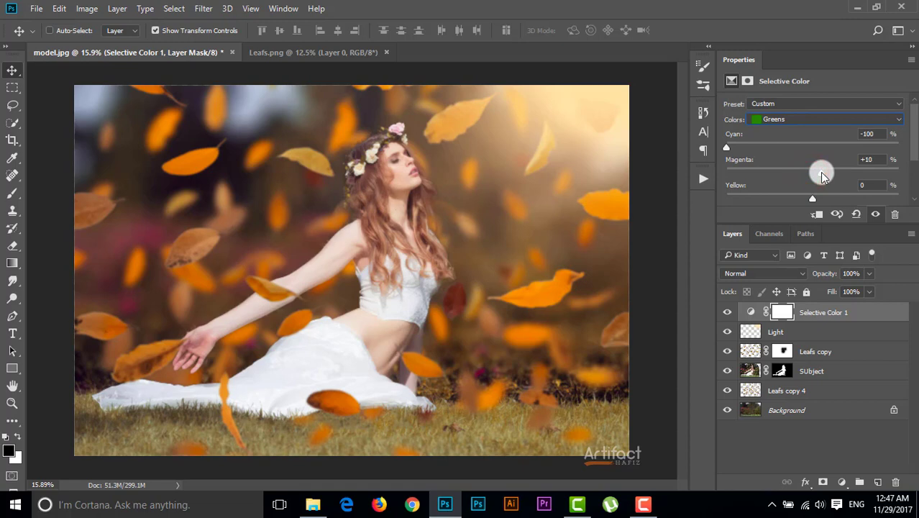